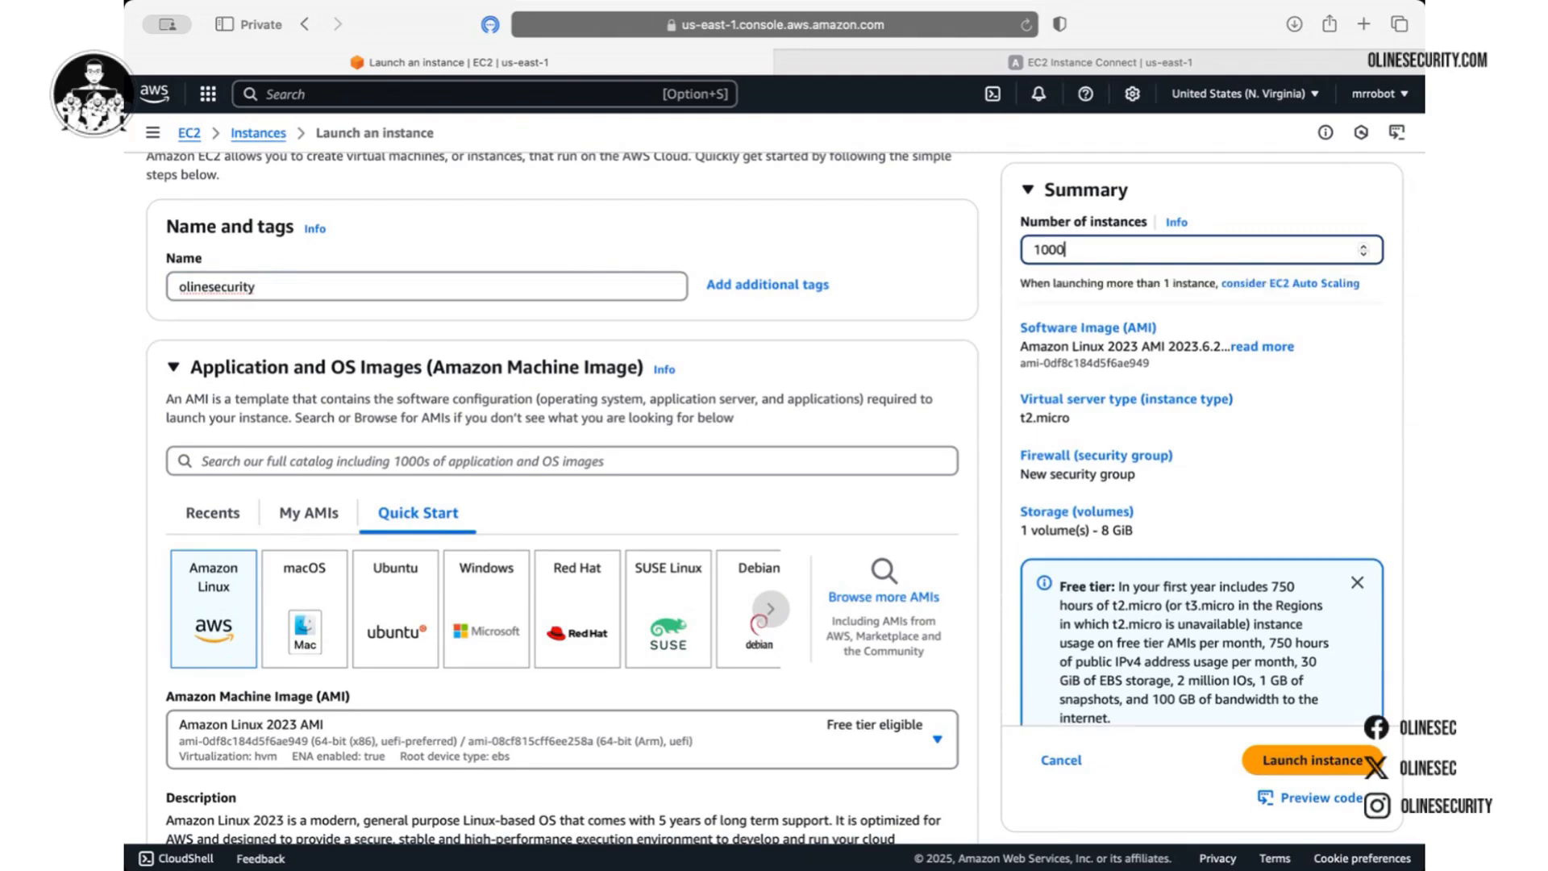
Set the number of instances to launch to 1.
{"action": "key", "text": "super+a"}
{"action": "type", "text": "1"}
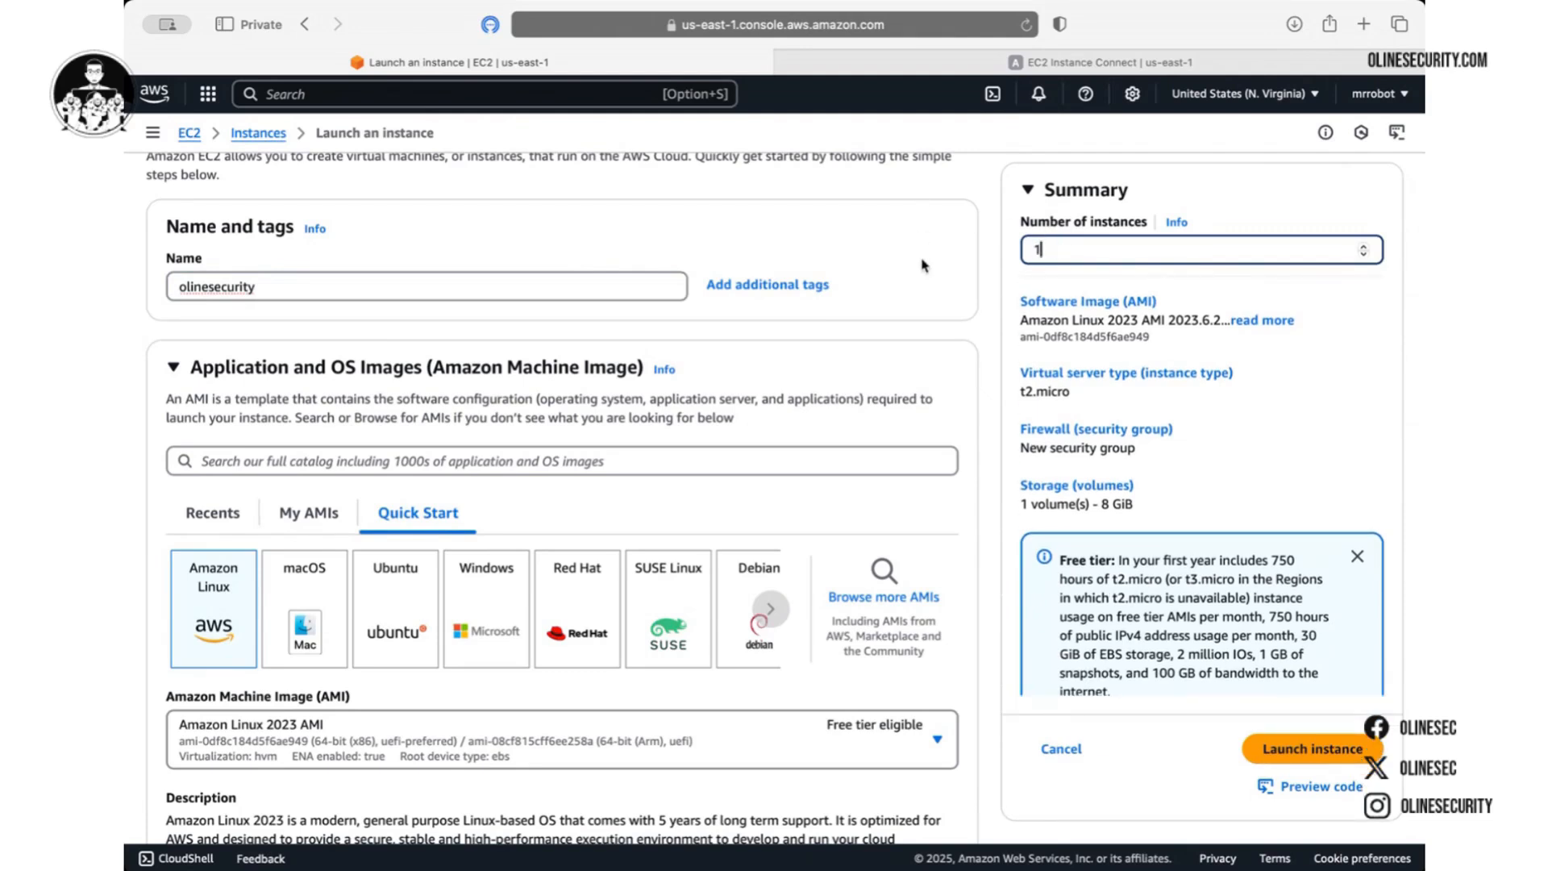
Examine the Amazon Linux machine image details, the architecture and the instance type with its pricing.
{"action": "scroll", "coordinate": [903, 292], "scroll_direction": "down", "scroll_amount": 3}
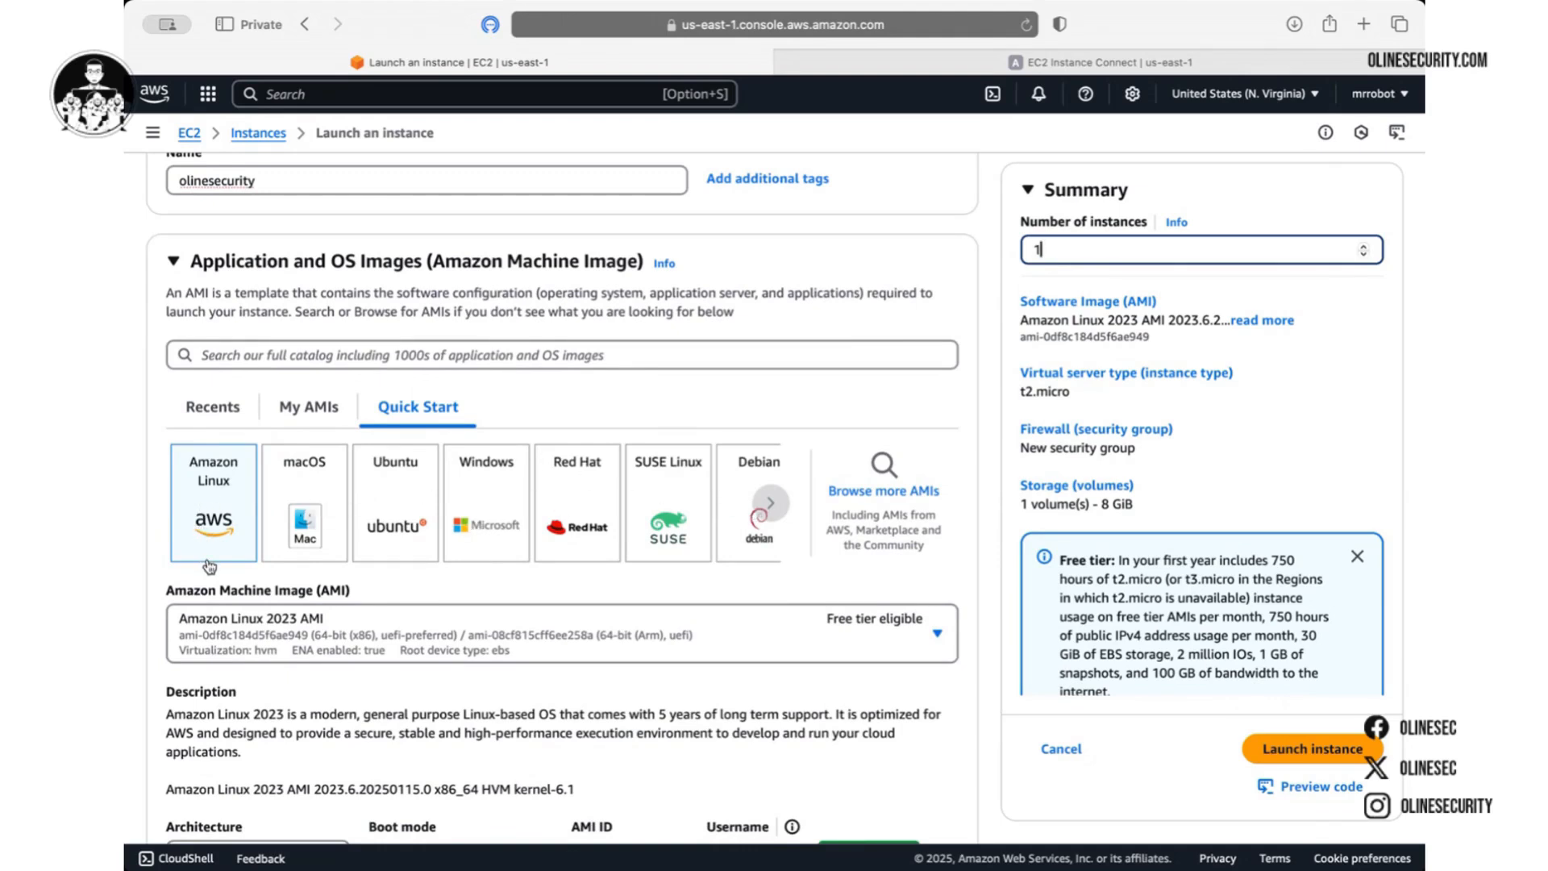
{"action": "scroll", "coordinate": [208, 562], "scroll_direction": "down", "scroll_amount": 1}
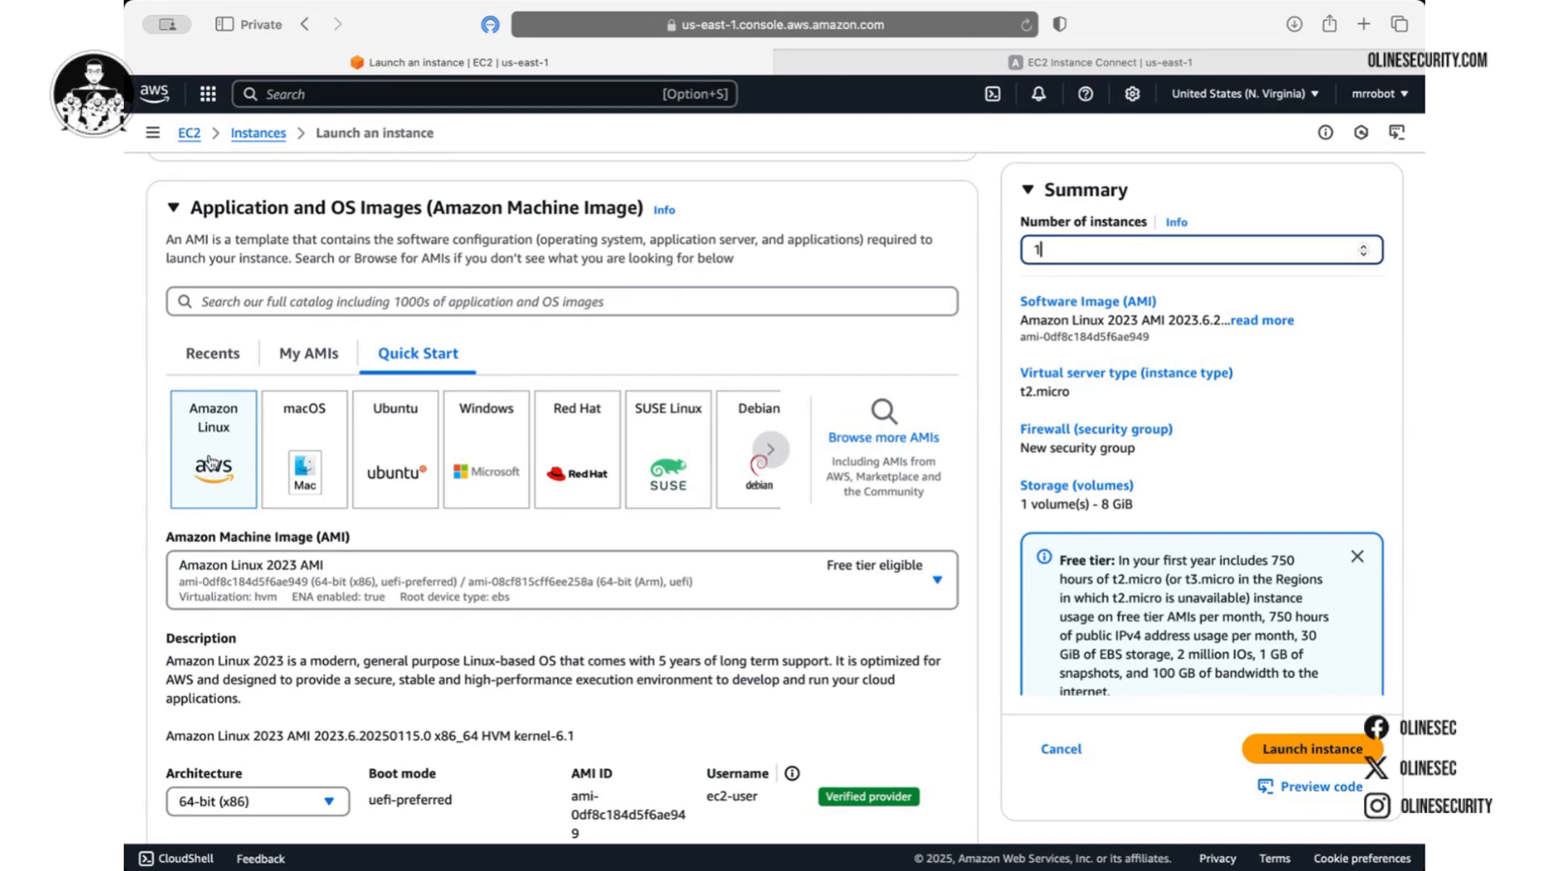
{"action": "scroll", "coordinate": [210, 463], "scroll_direction": "down", "scroll_amount": 3}
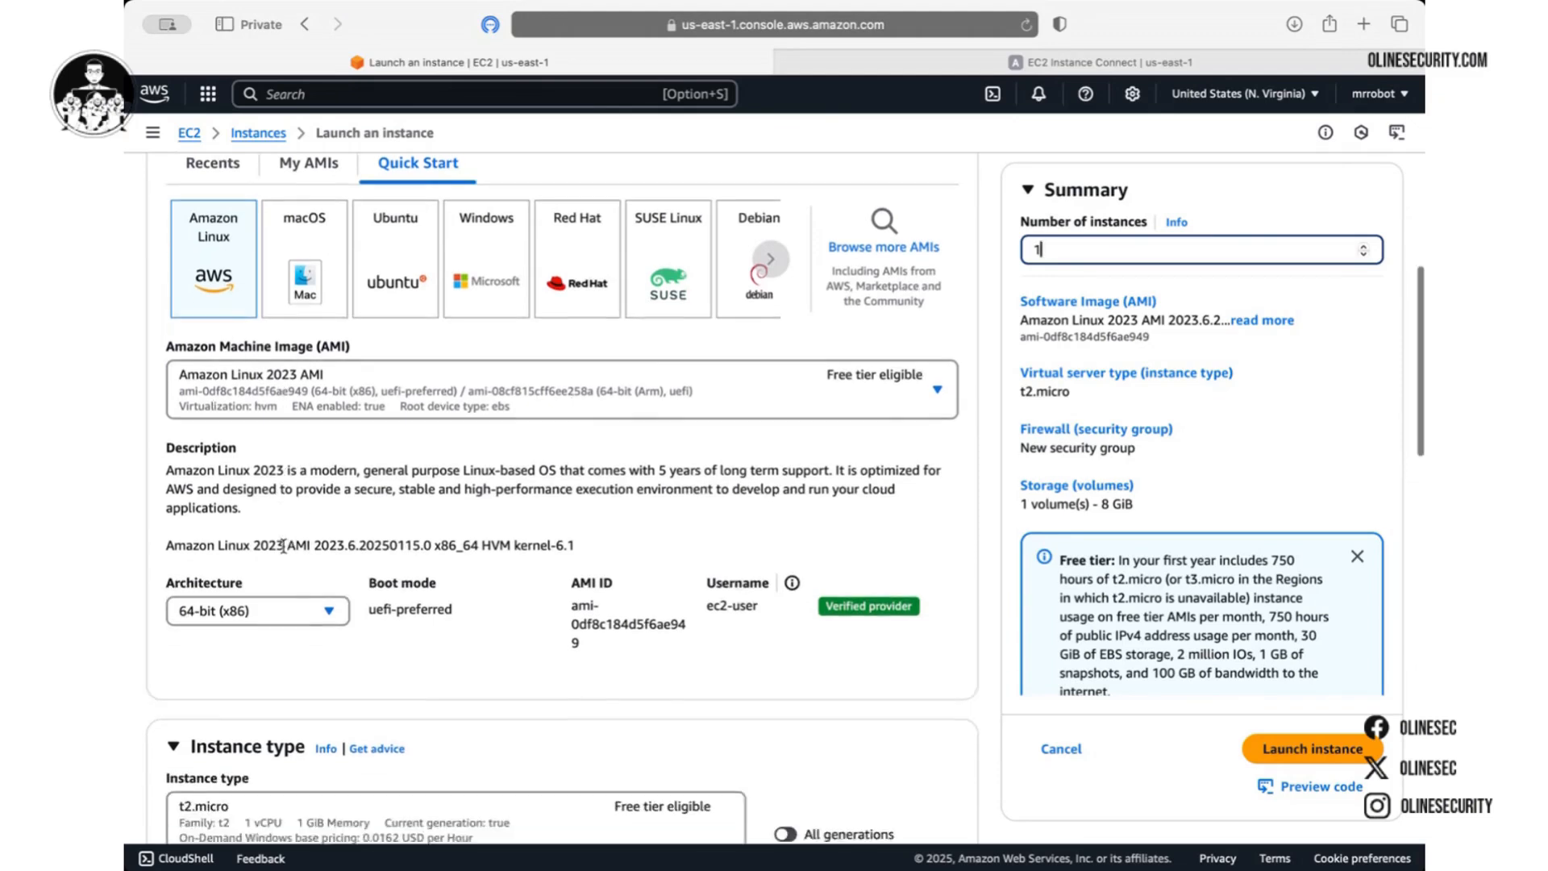
{"action": "scroll", "coordinate": [284, 551], "scroll_direction": "down", "scroll_amount": 3}
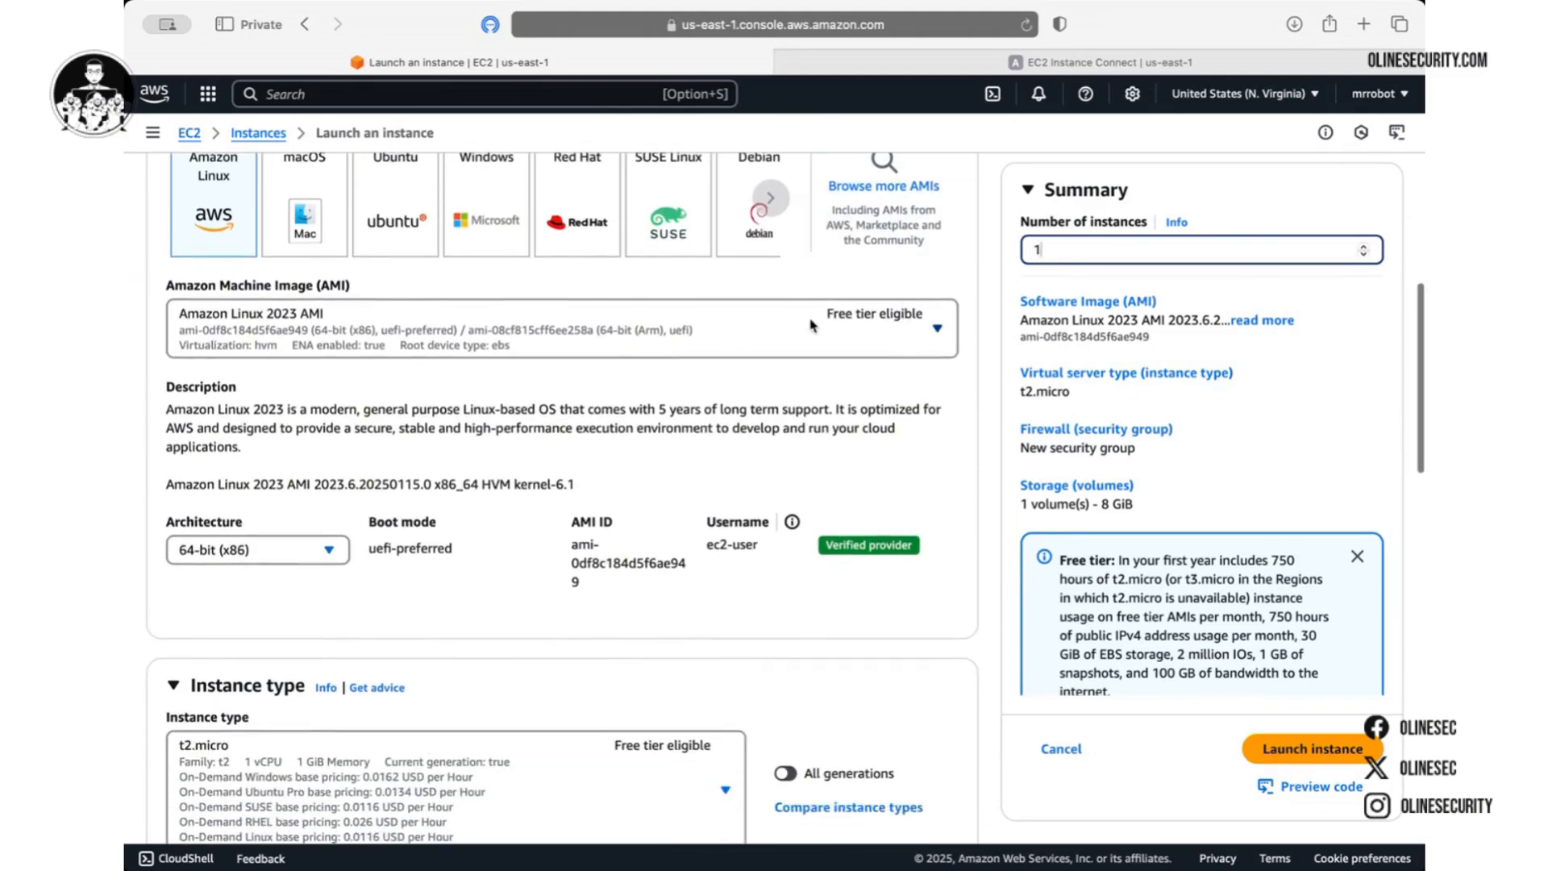
{"action": "scroll", "coordinate": [693, 476], "scroll_direction": "down", "scroll_amount": 4}
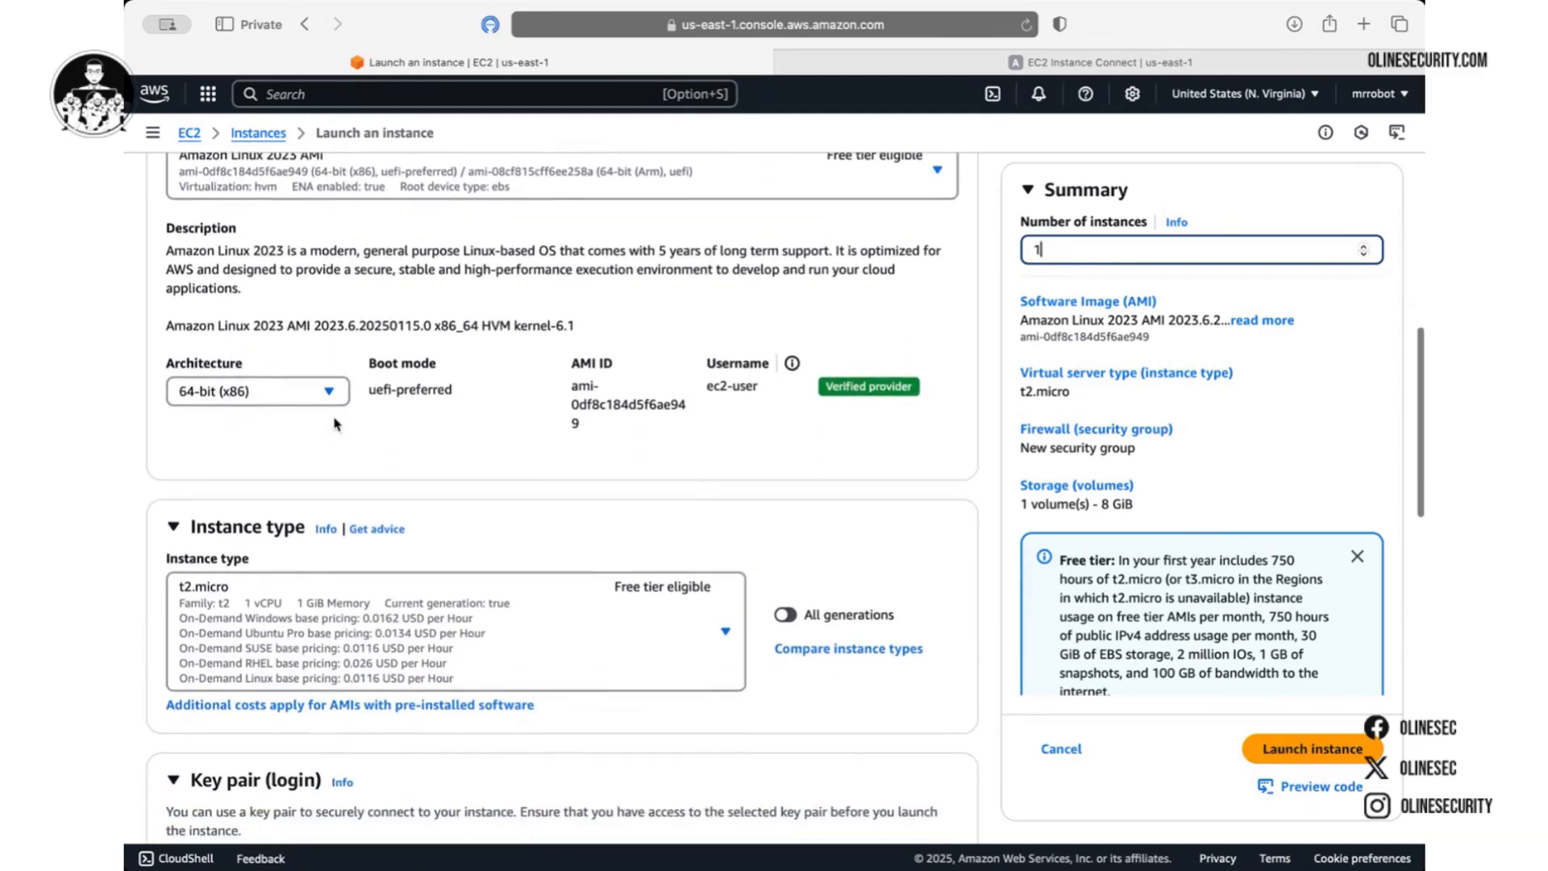
{"action": "scroll", "coordinate": [358, 440], "scroll_direction": "down", "scroll_amount": 3}
{"action": "scroll", "coordinate": [359, 440], "scroll_direction": "down", "scroll_amount": 1}
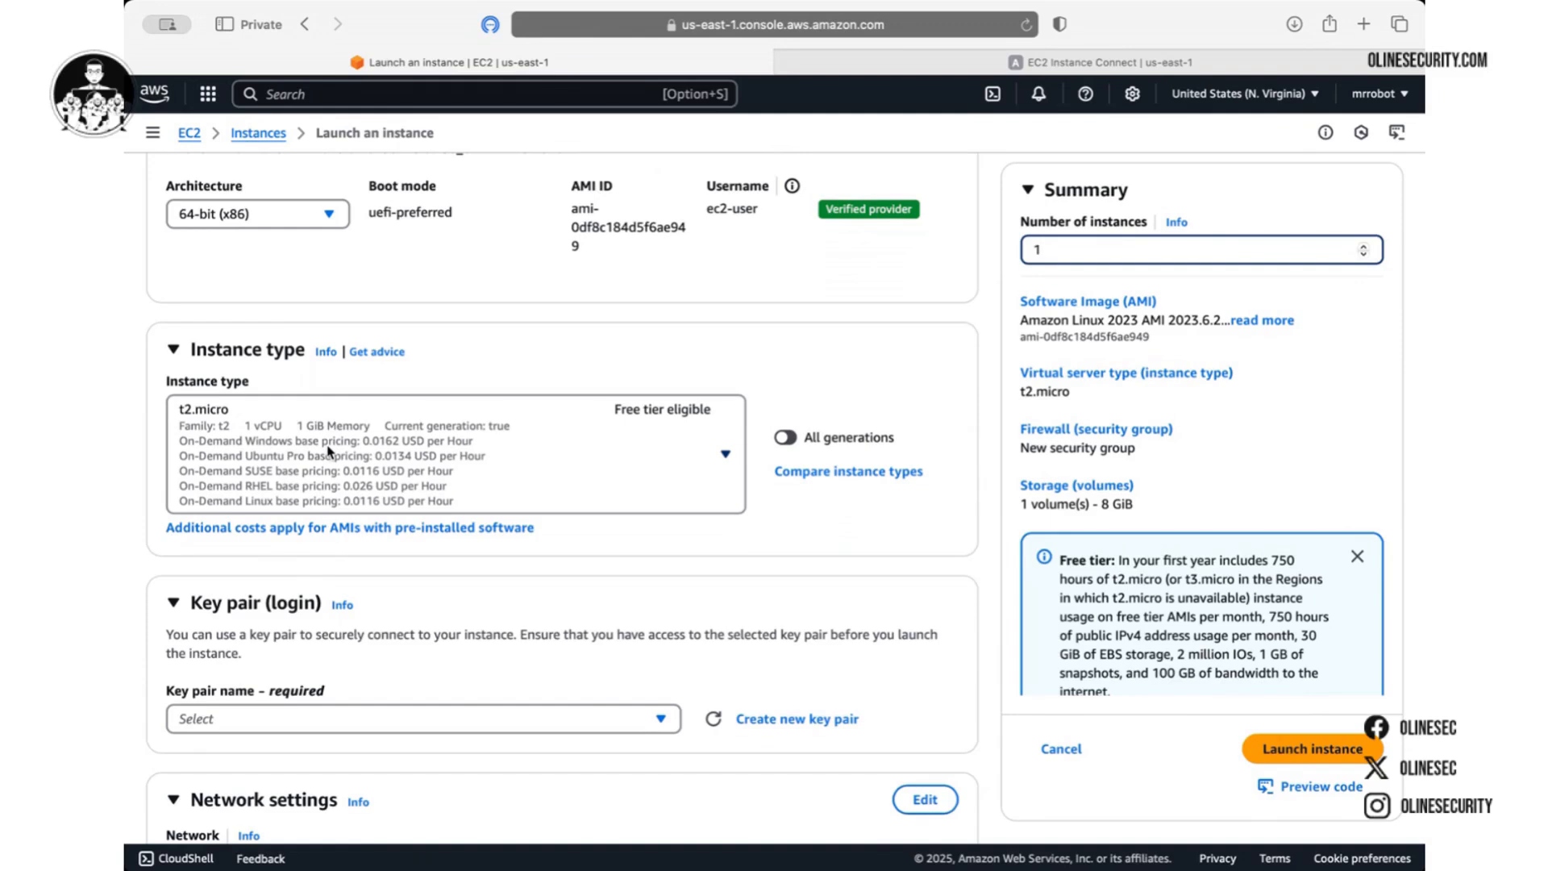
{"action": "scroll", "coordinate": [328, 450], "scroll_direction": "down", "scroll_amount": 2}
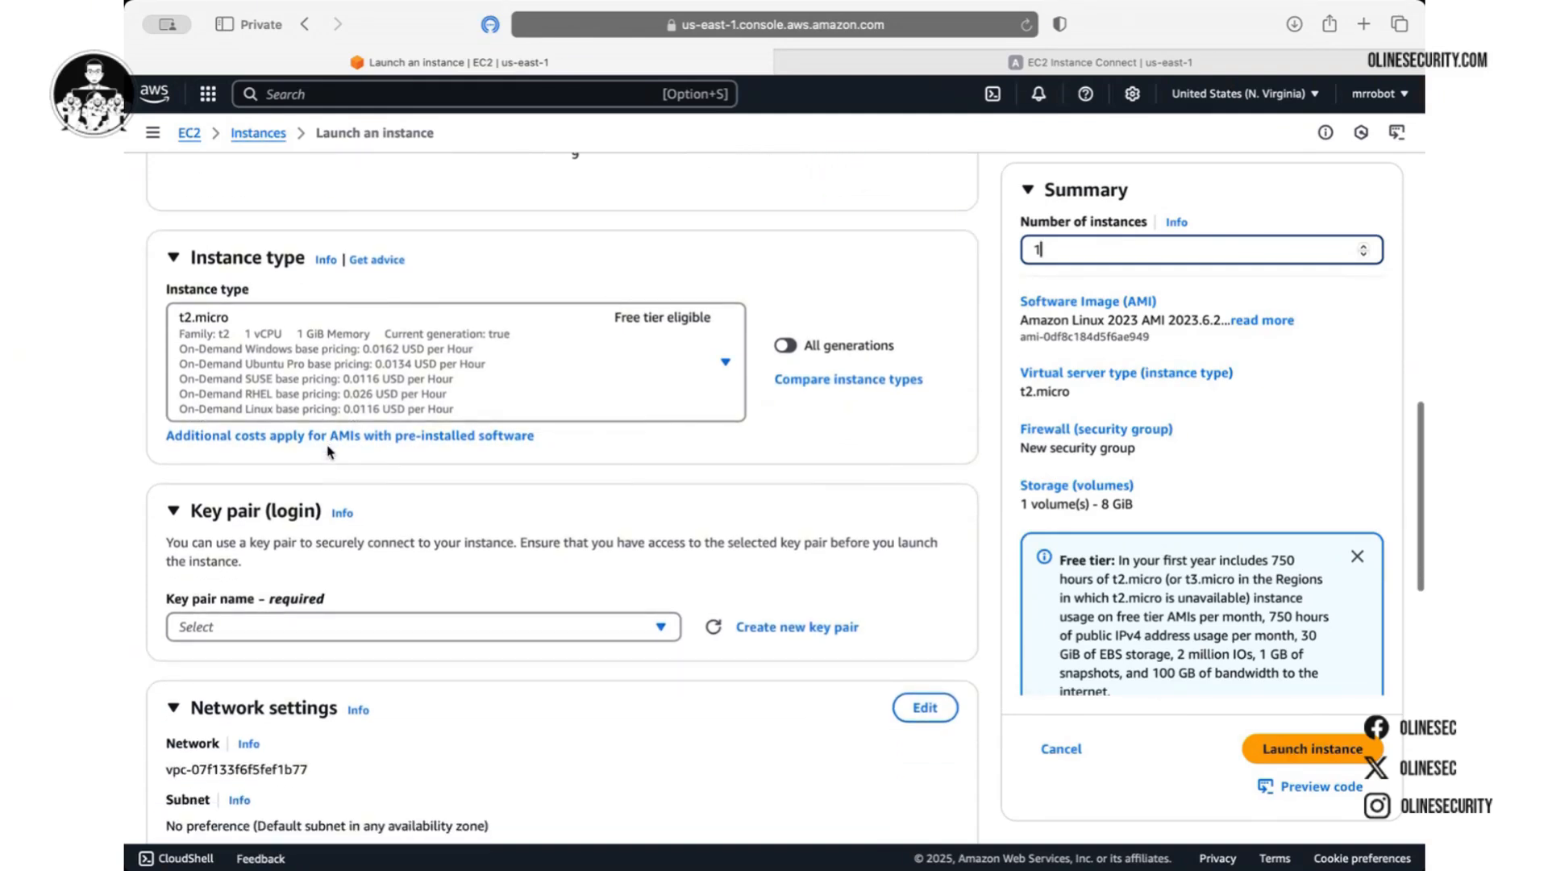
Create a new RSA key pair named olinesecurity1962 in .pem format for logging in to the instance.
{"action": "scroll", "coordinate": [328, 451], "scroll_direction": "down", "scroll_amount": 2}
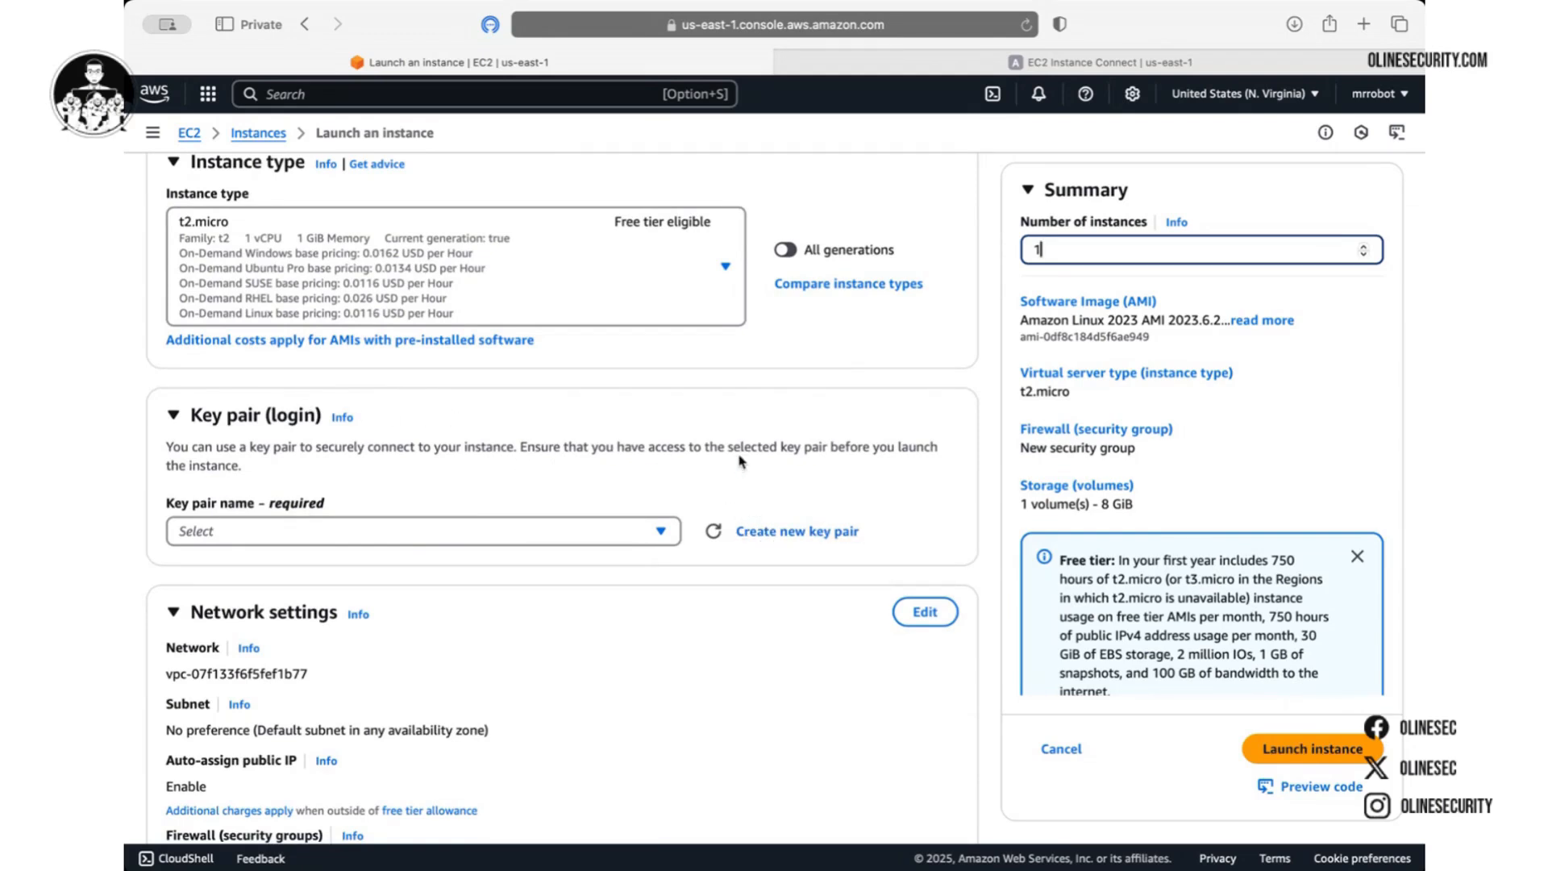
{"action": "scroll", "coordinate": [743, 468], "scroll_direction": "down", "scroll_amount": 2}
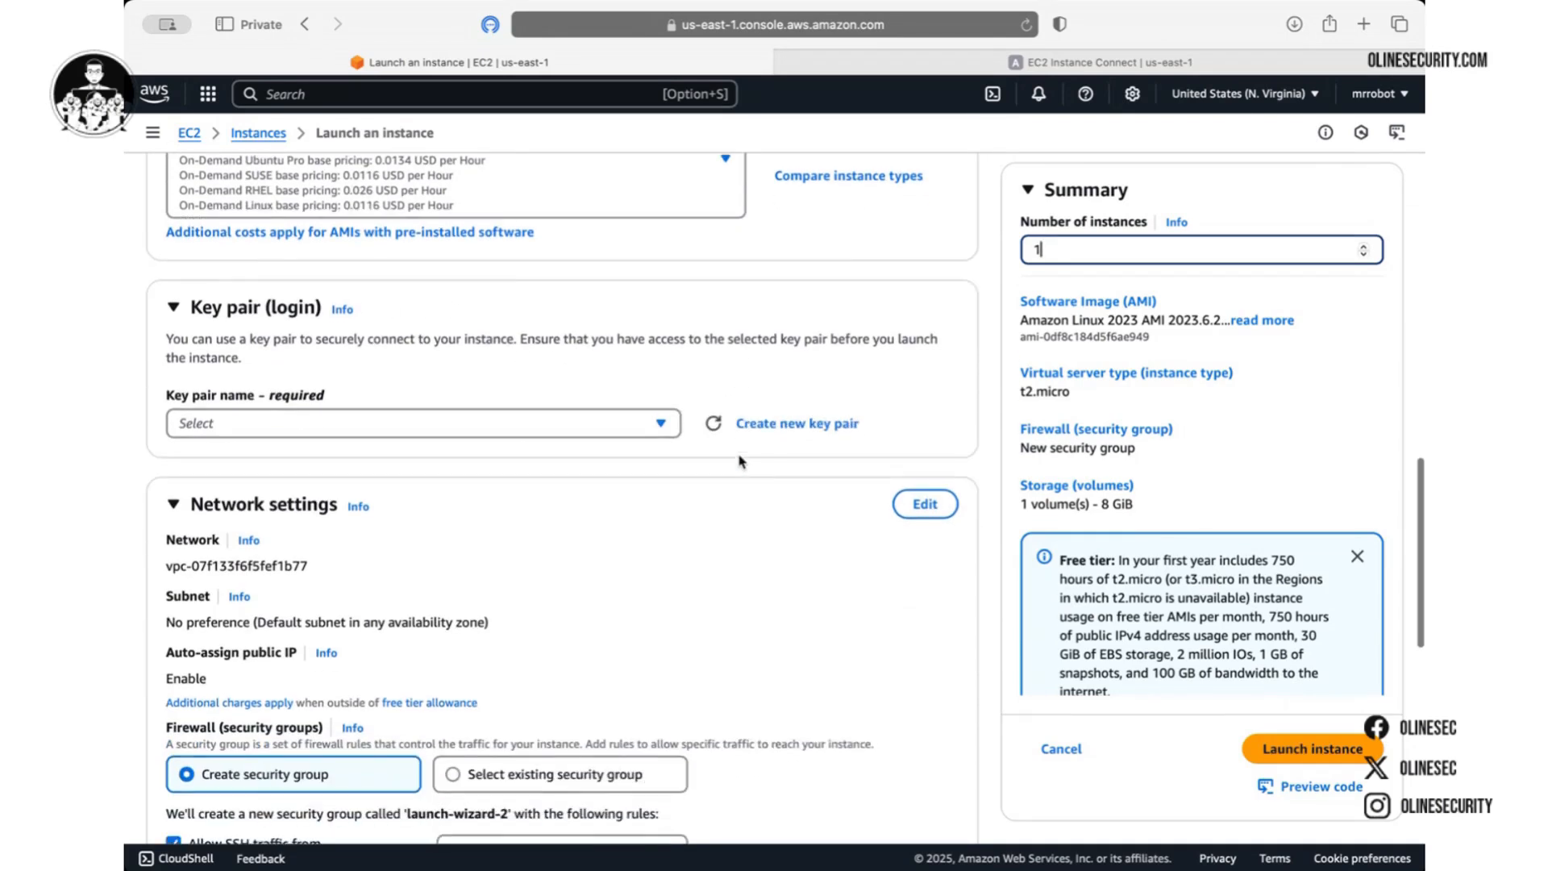
{"action": "left_click", "coordinate": [792, 423]}
{"action": "left_click", "coordinate": [758, 331]}
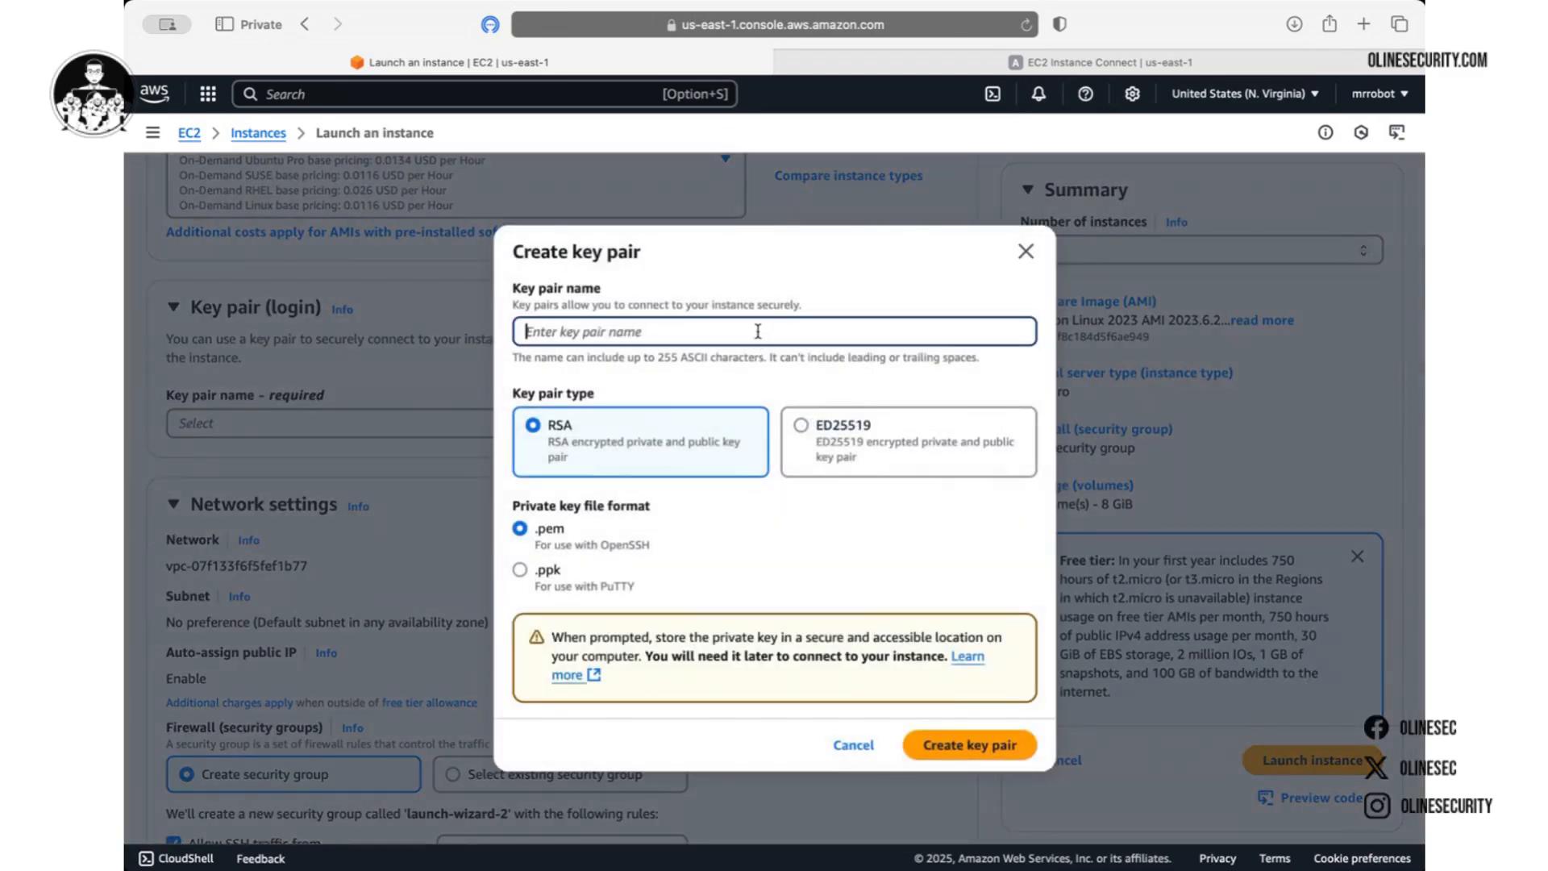
{"action": "type", "text": "olinesecurity"}
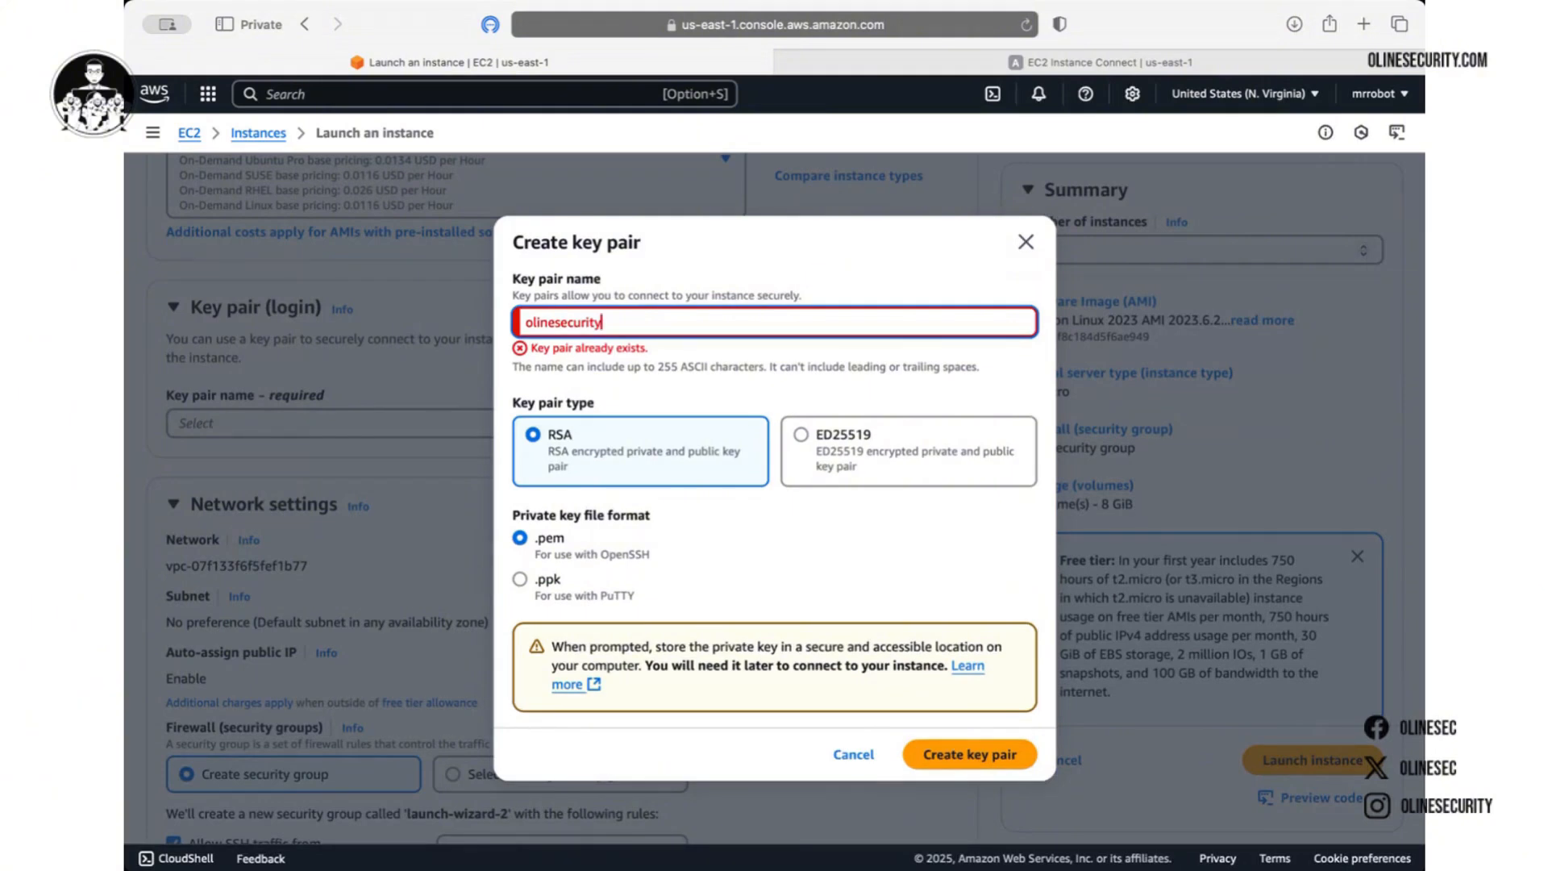
{"action": "type", "text": "1962"}
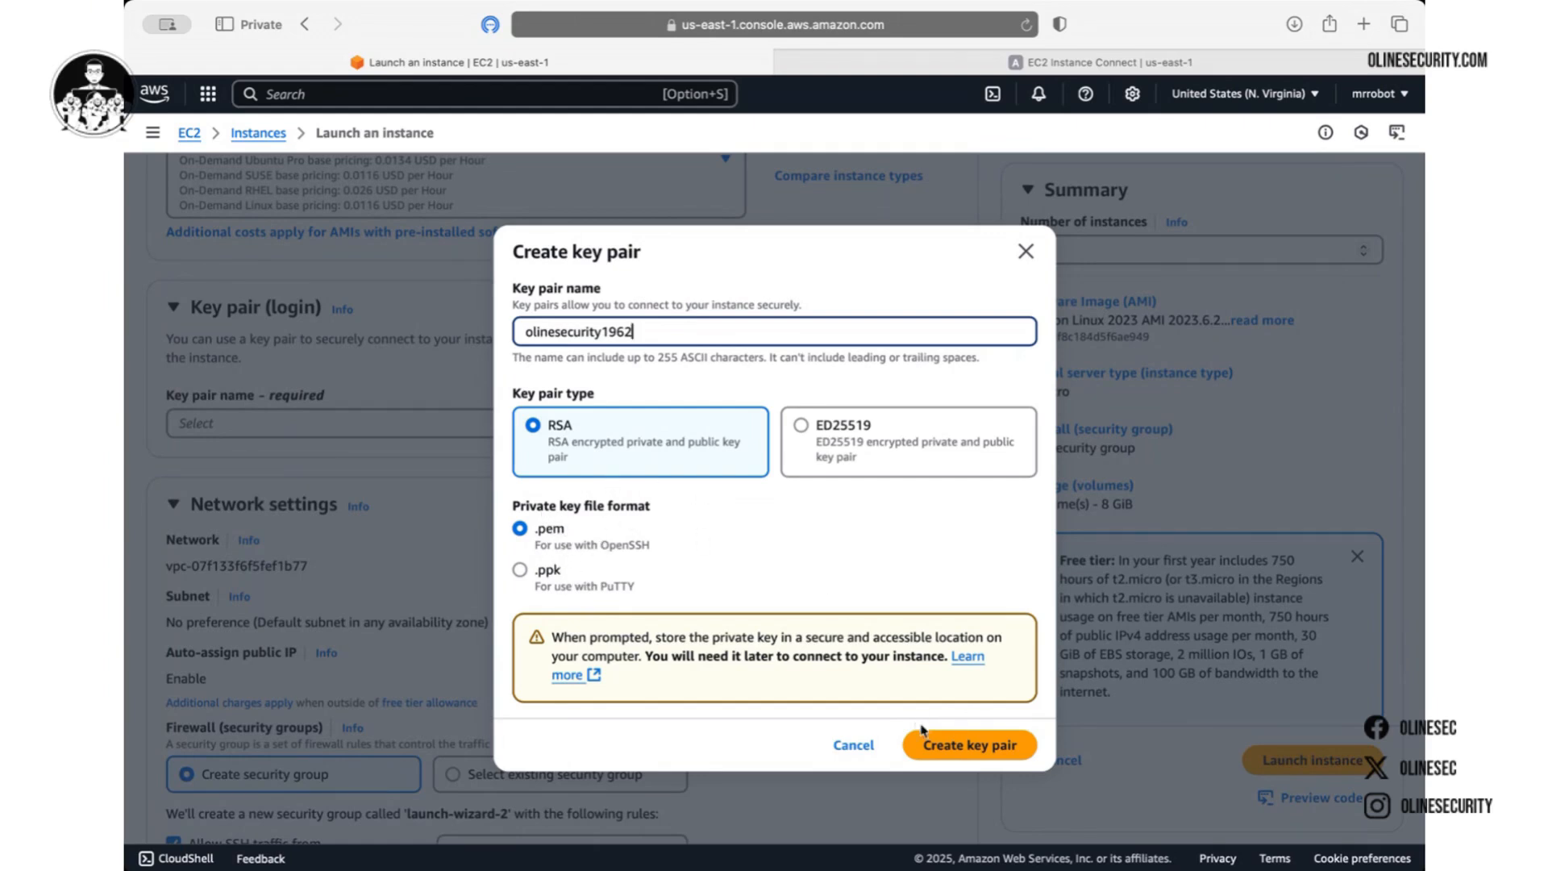
{"action": "left_click", "coordinate": [955, 750]}
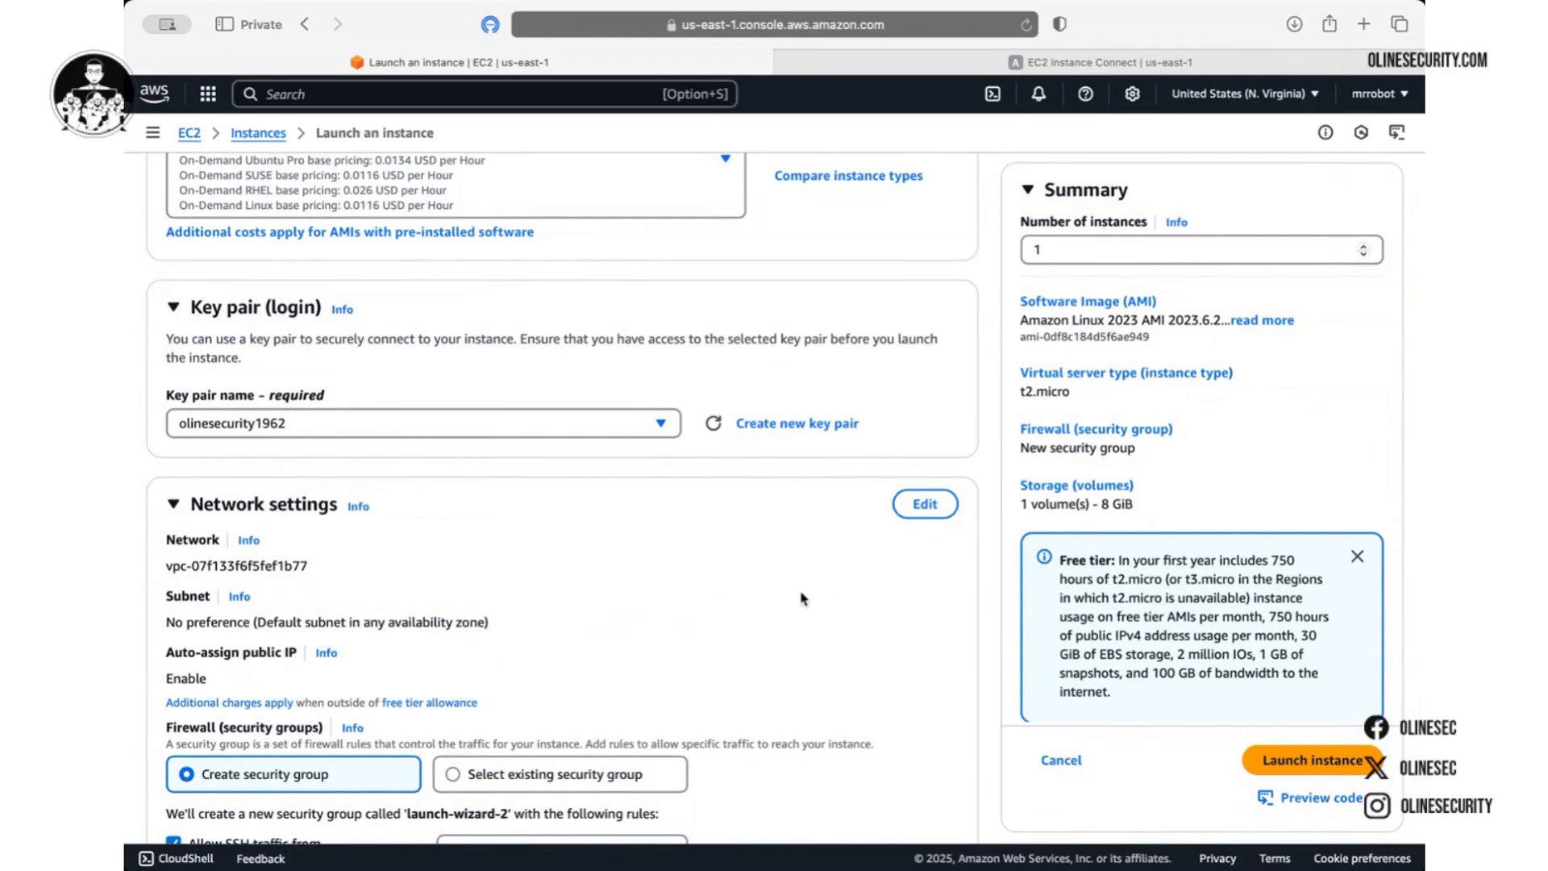
Examine the network settings, the security group's traffic rules and the storage configuration.
{"action": "scroll", "coordinate": [801, 599], "scroll_direction": "down", "scroll_amount": 5}
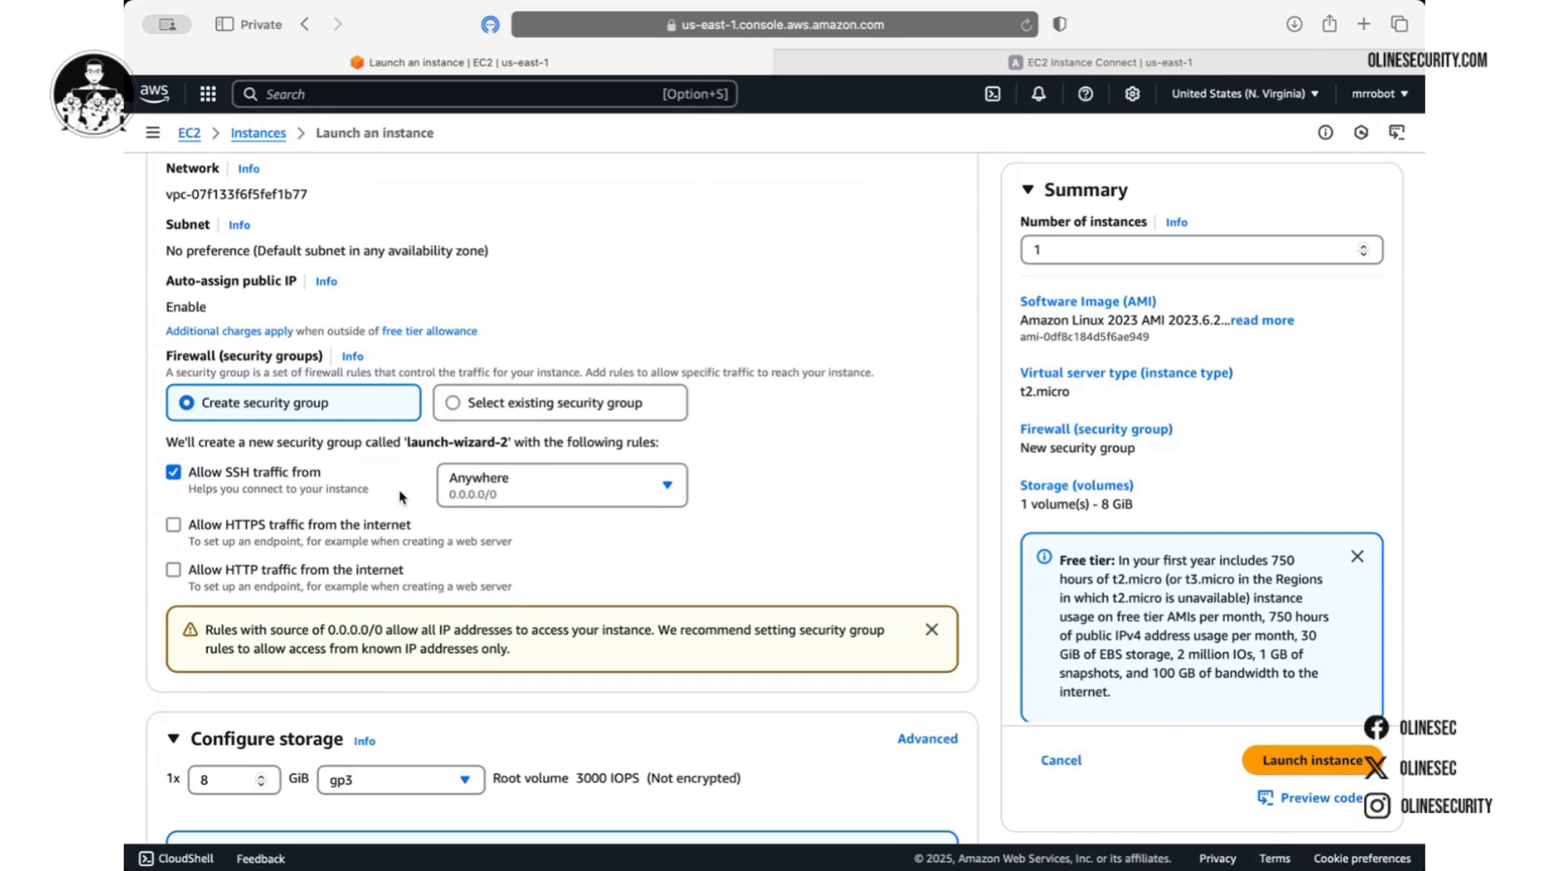
{"action": "scroll", "coordinate": [401, 493], "scroll_direction": "down", "scroll_amount": 3}
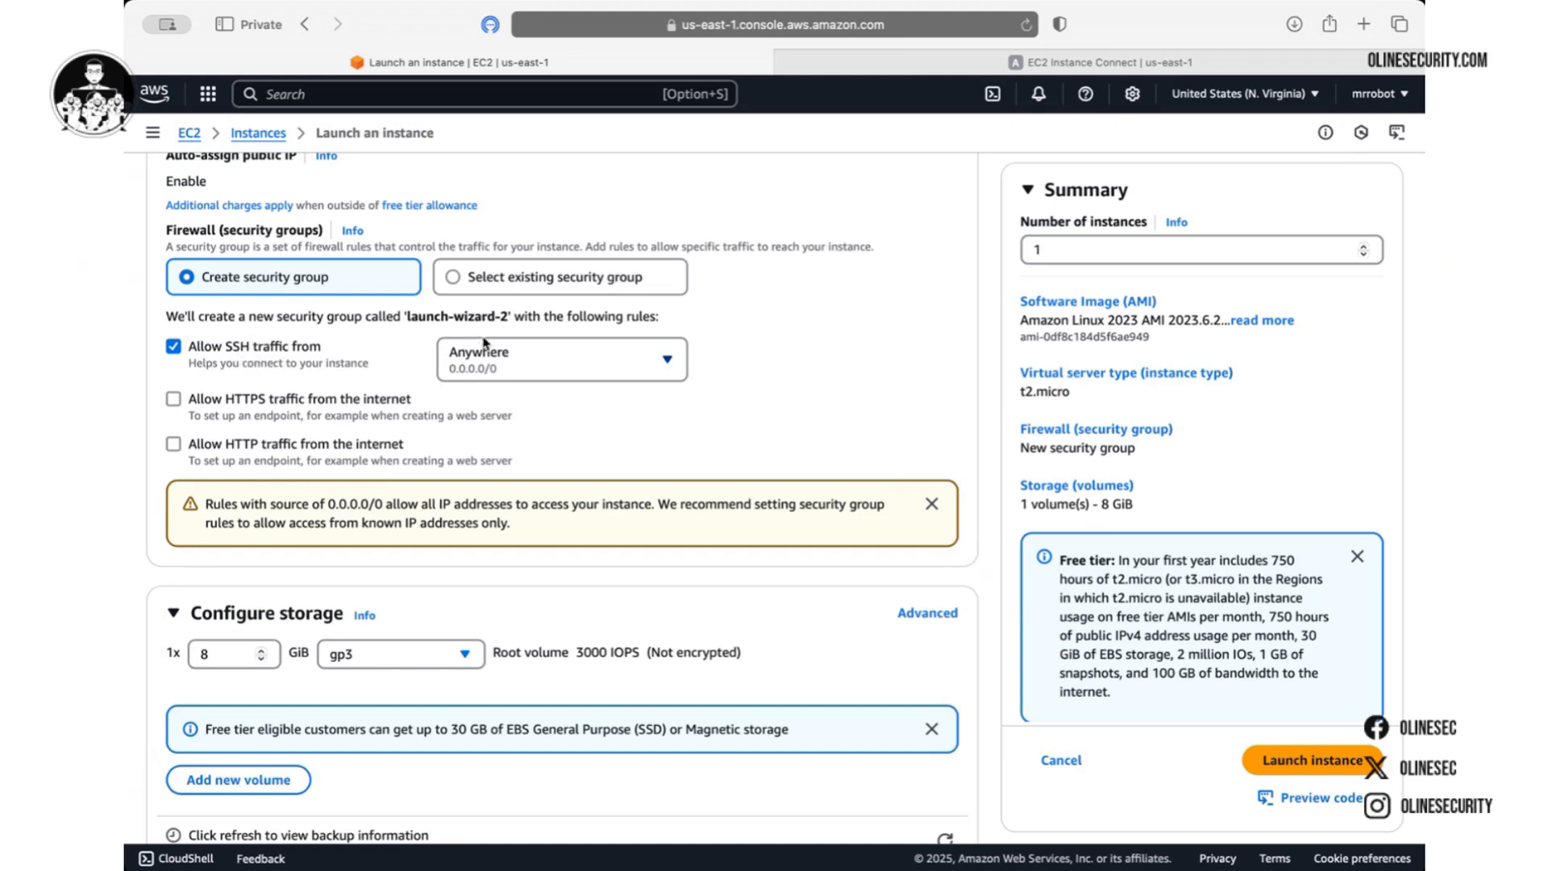
{"action": "scroll", "coordinate": [355, 393], "scroll_direction": "down", "scroll_amount": 1}
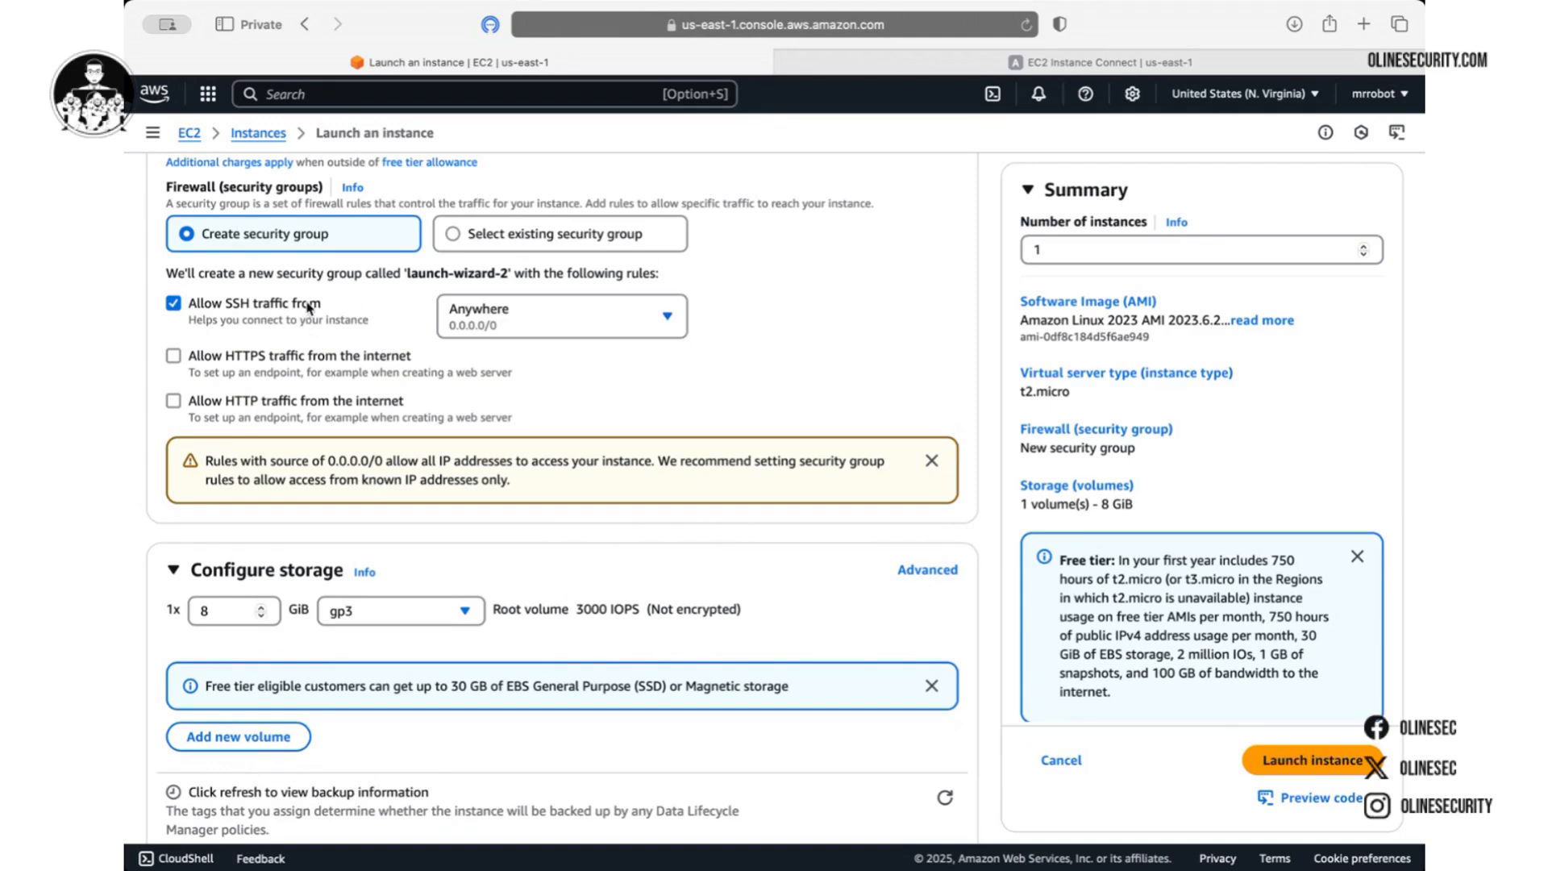
{"action": "scroll", "coordinate": [308, 308], "scroll_direction": "up", "scroll_amount": 5}
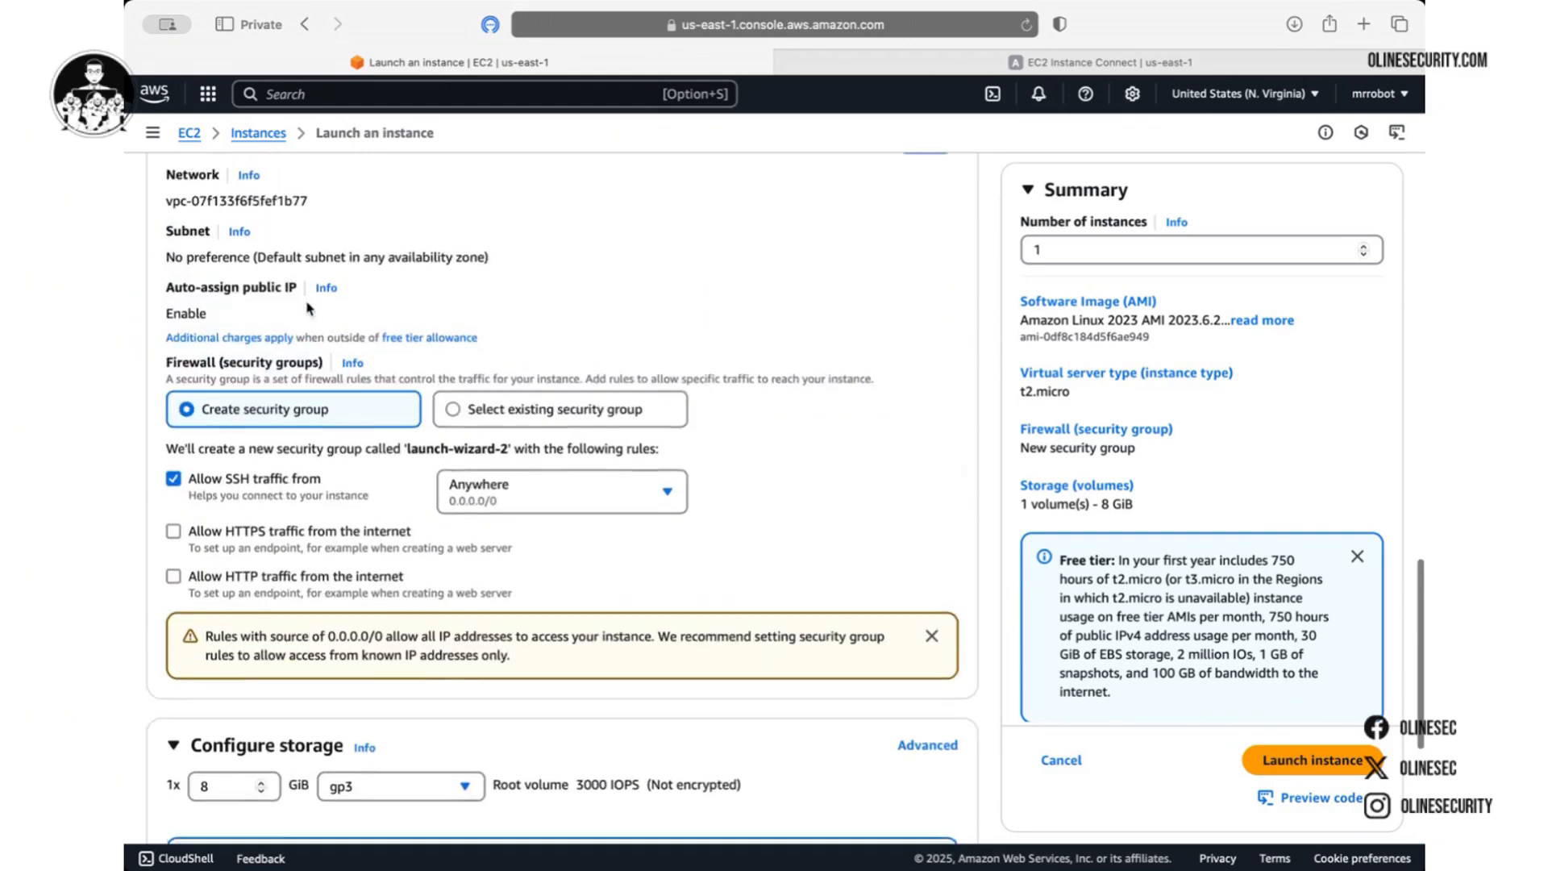
{"action": "scroll", "coordinate": [322, 383], "scroll_direction": "down", "scroll_amount": 5}
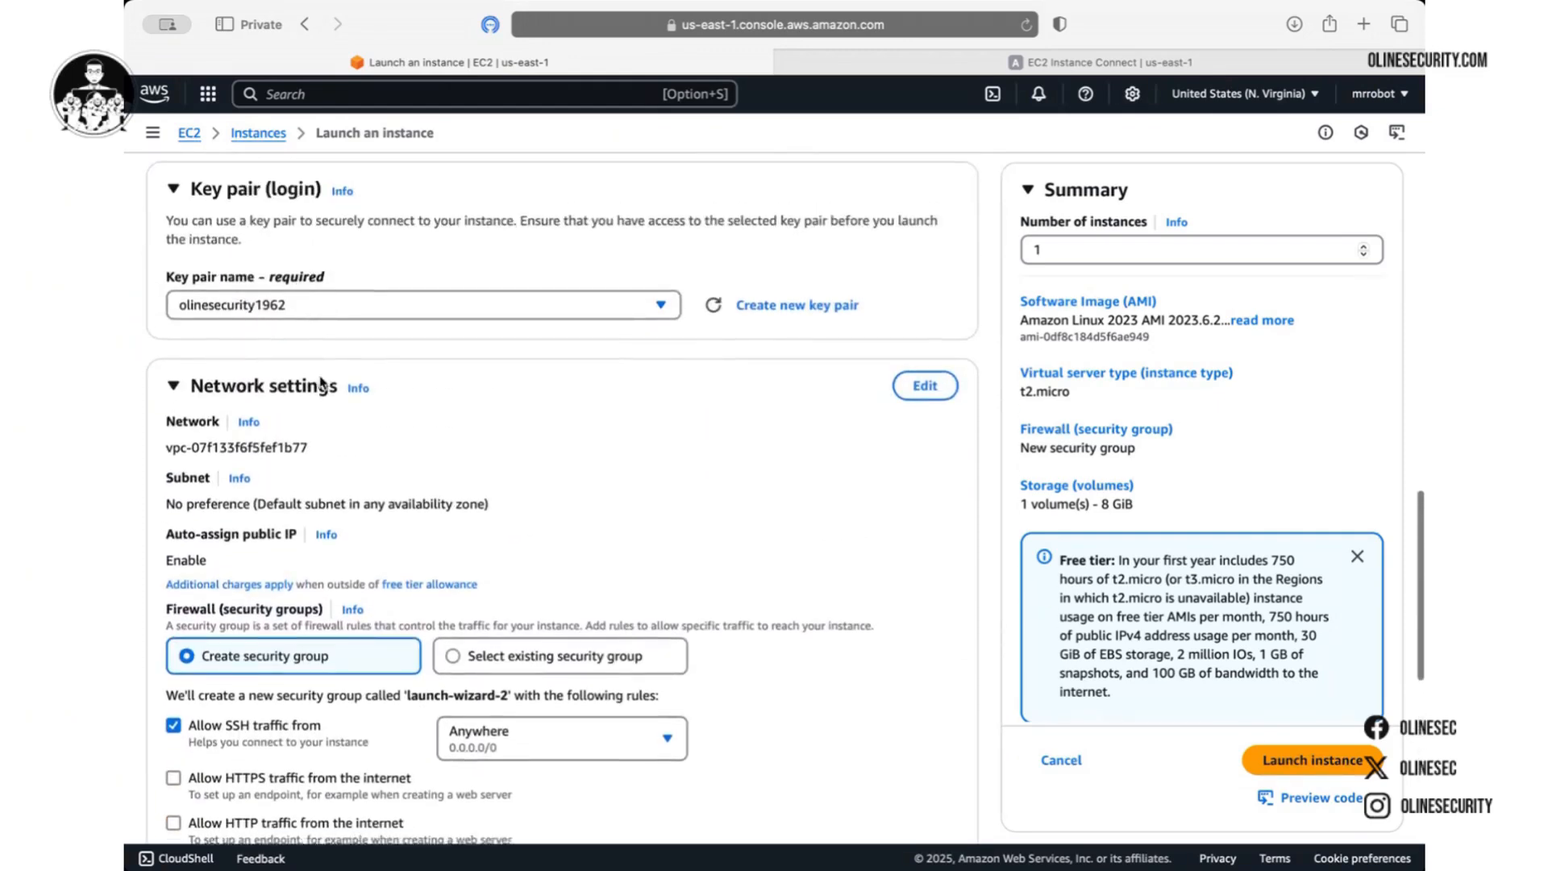
{"action": "scroll", "coordinate": [321, 382], "scroll_direction": "down", "scroll_amount": 2}
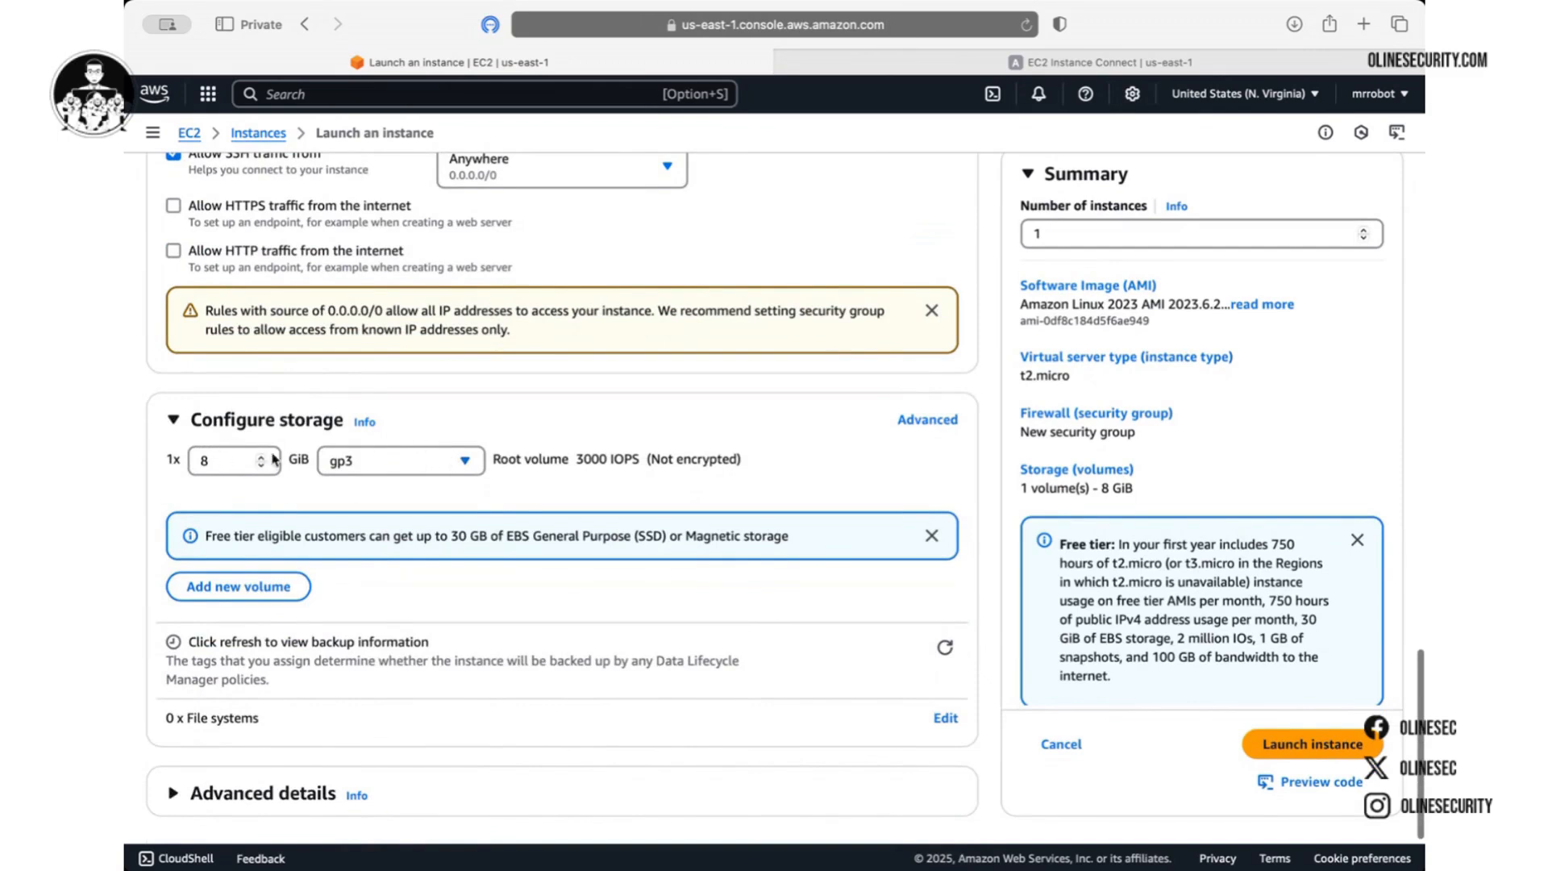
{"action": "scroll", "coordinate": [352, 490], "scroll_direction": "down", "scroll_amount": 1}
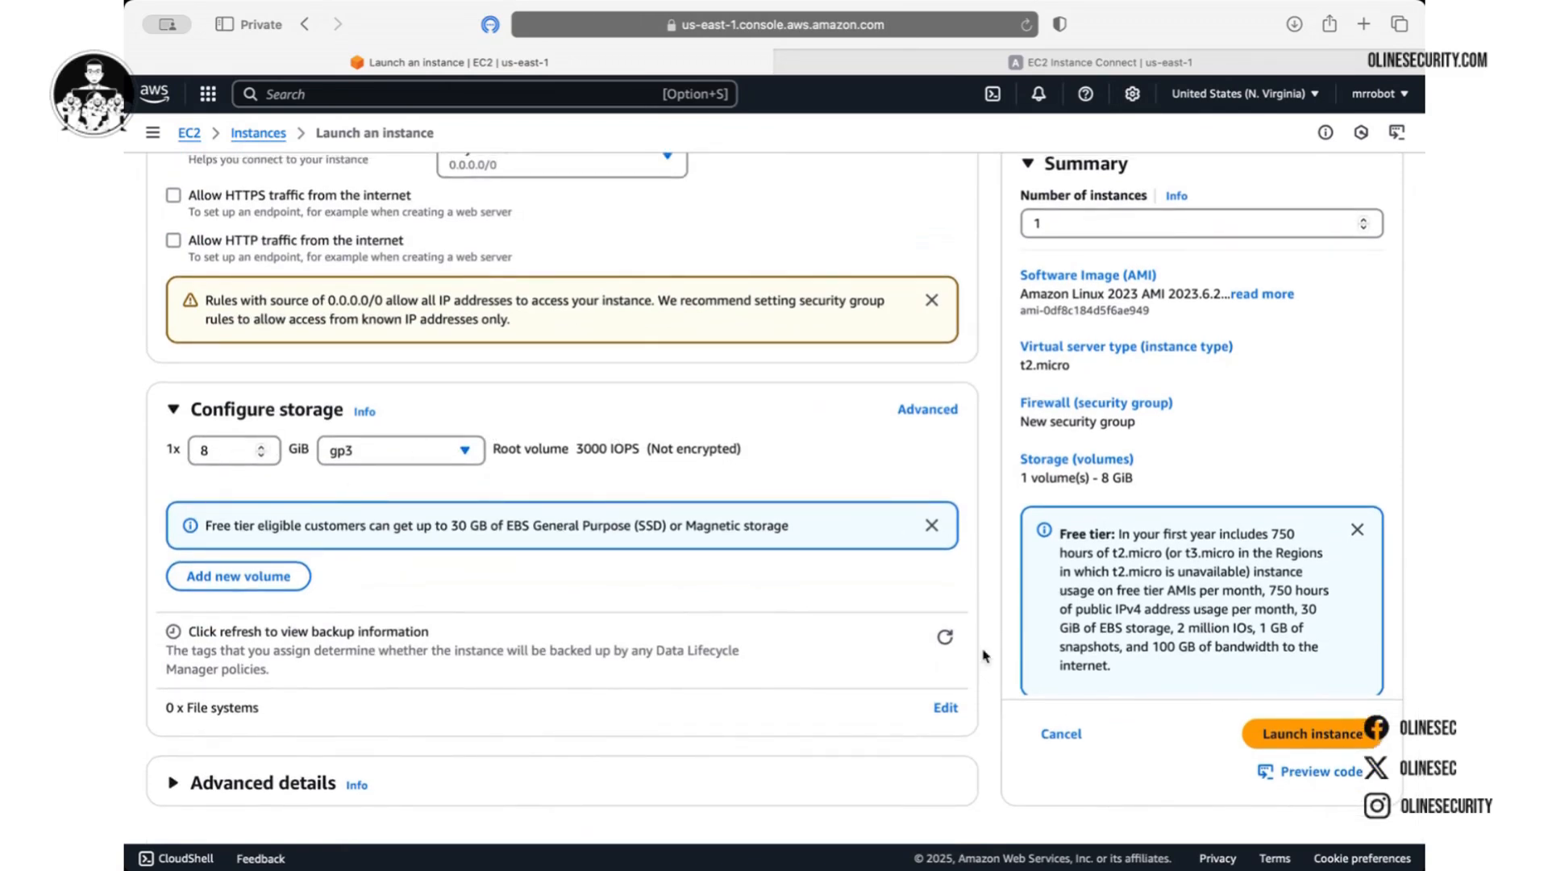
Review the whole launch configuration once more, from name and machine image through key pair and network to storage.
{"action": "scroll", "coordinate": [885, 643], "scroll_direction": "up", "scroll_amount": 15}
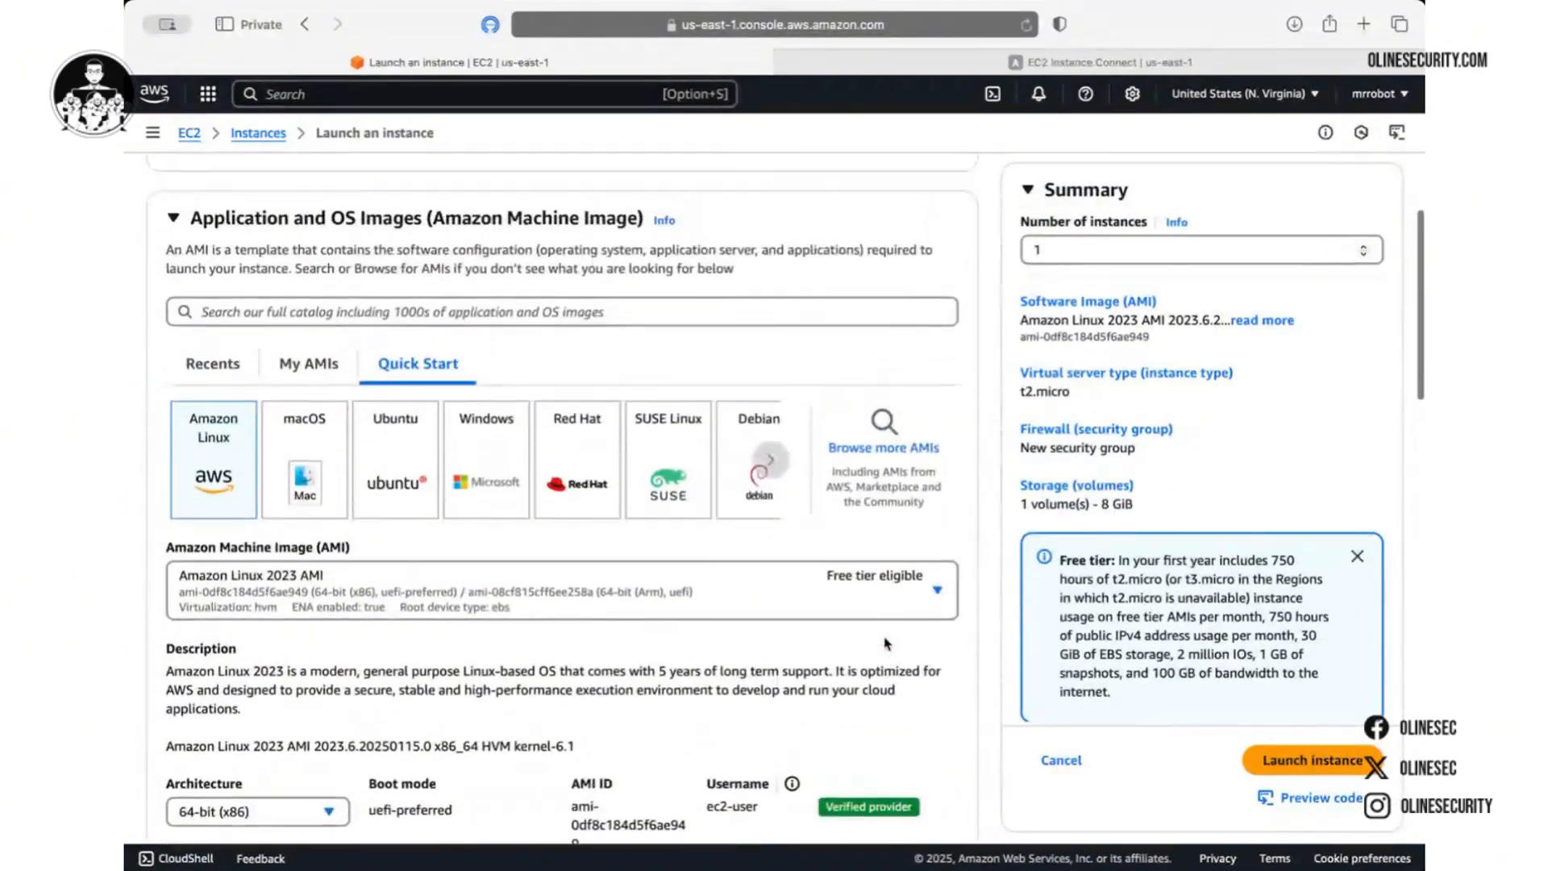
{"action": "scroll", "coordinate": [884, 643], "scroll_direction": "up", "scroll_amount": 3}
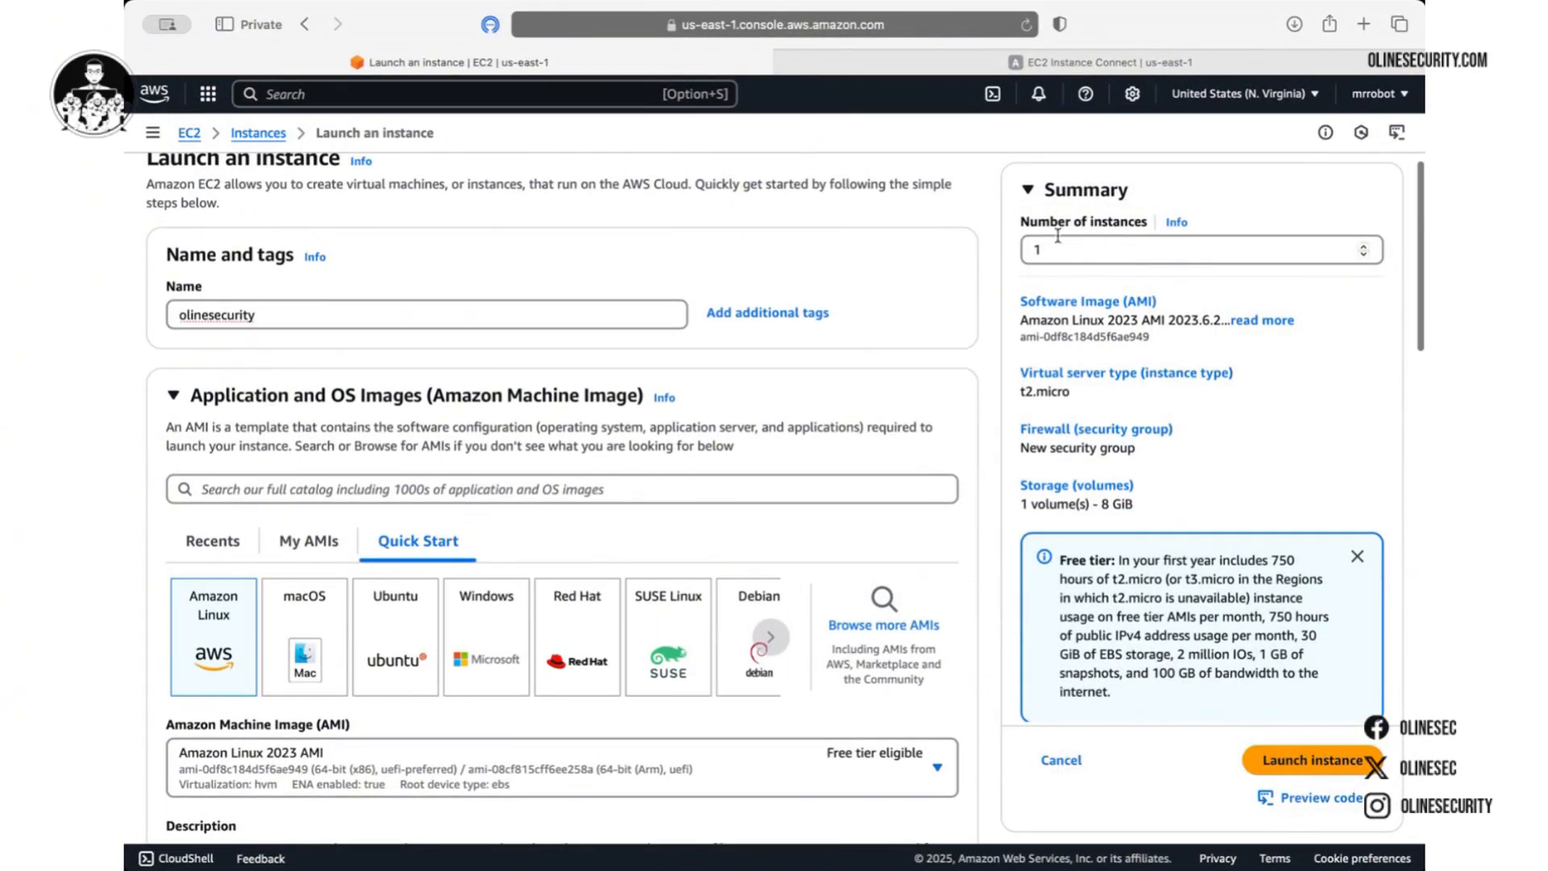
{"action": "scroll", "coordinate": [960, 320], "scroll_direction": "down", "scroll_amount": 5}
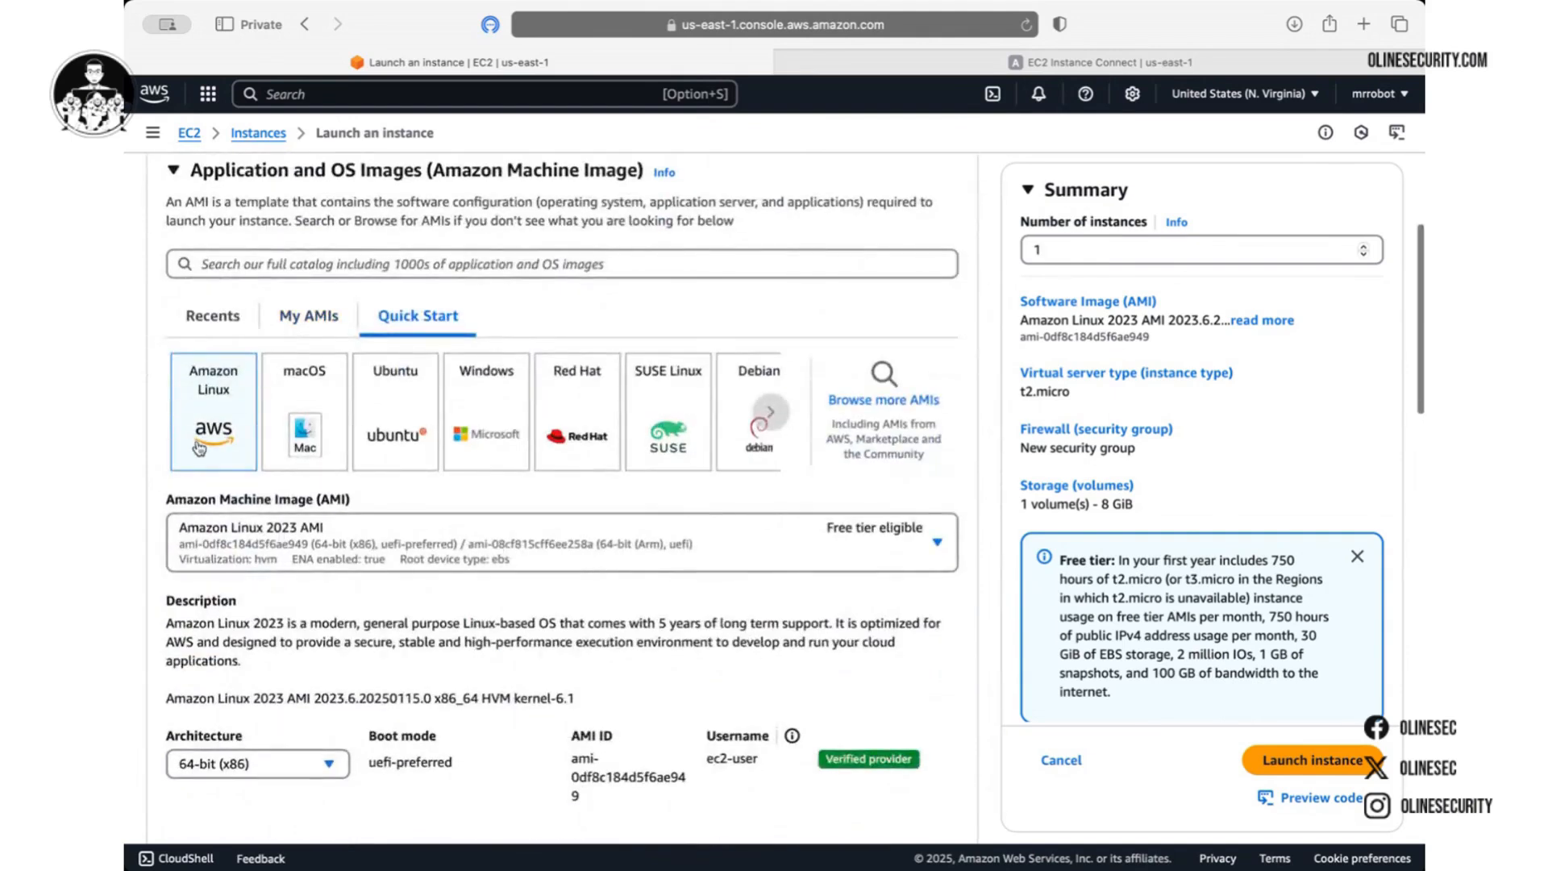
{"action": "scroll", "coordinate": [213, 440], "scroll_direction": "down", "scroll_amount": 2}
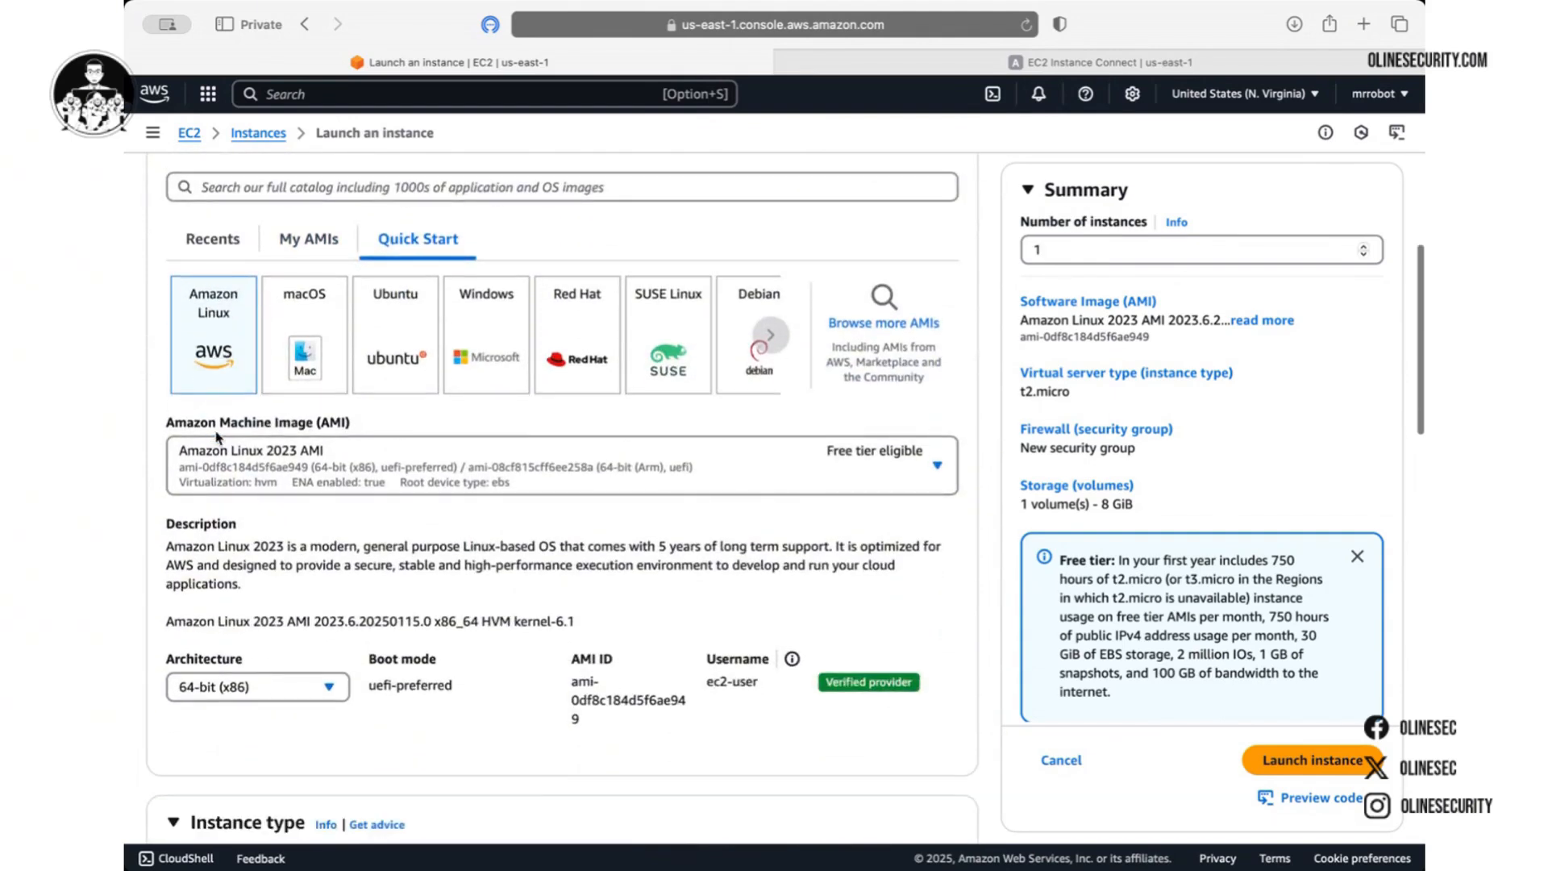
{"action": "scroll", "coordinate": [217, 379], "scroll_direction": "down", "scroll_amount": 5}
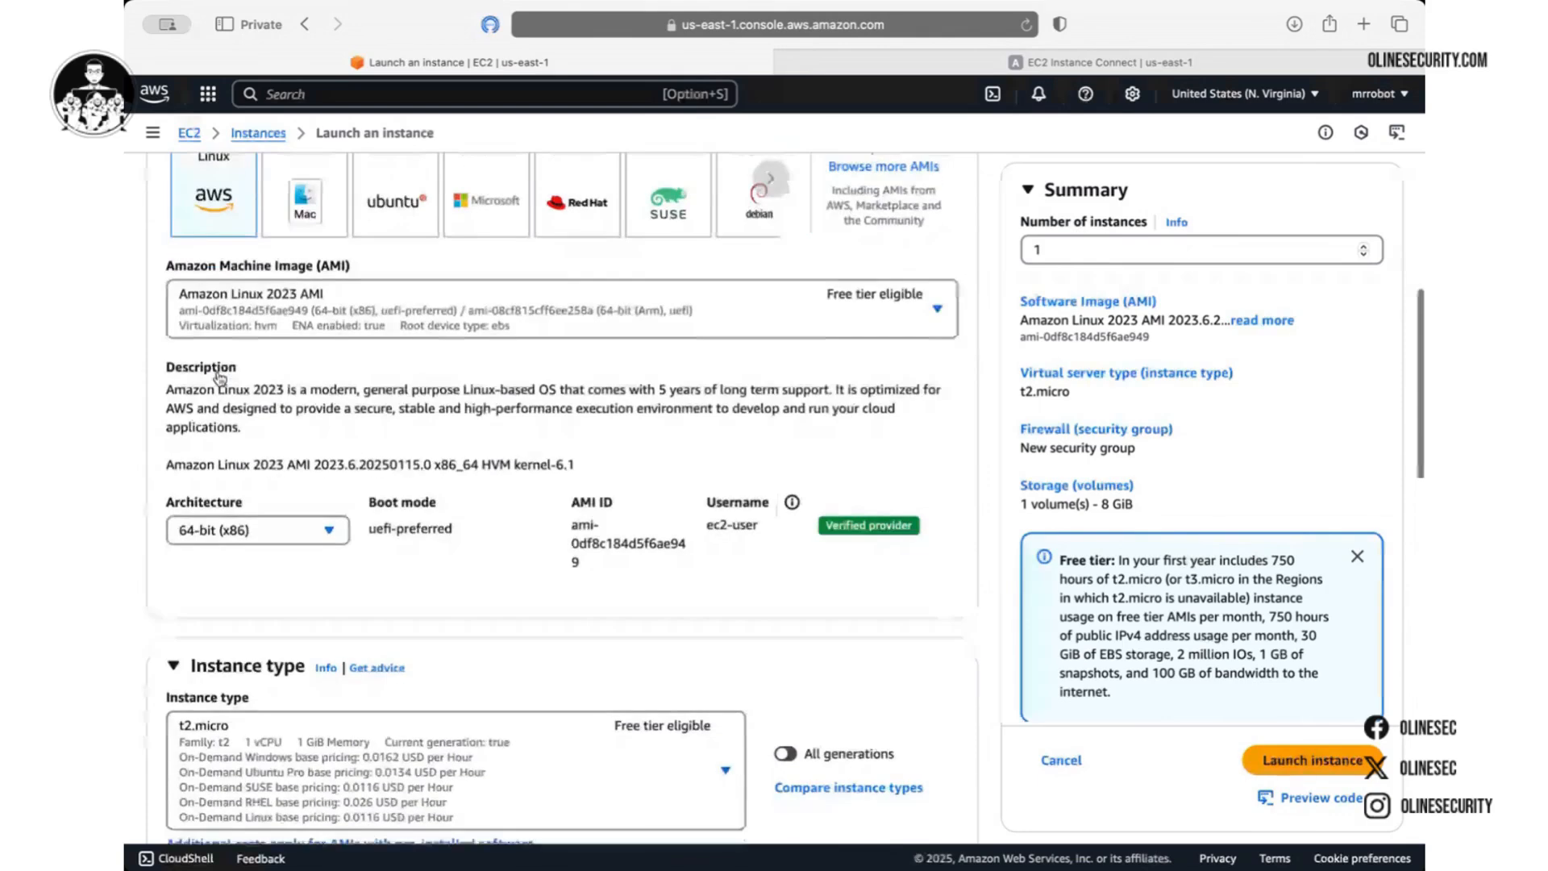
{"action": "scroll", "coordinate": [218, 373], "scroll_direction": "down", "scroll_amount": 4}
{"action": "scroll", "coordinate": [315, 219], "scroll_direction": "up", "scroll_amount": 4}
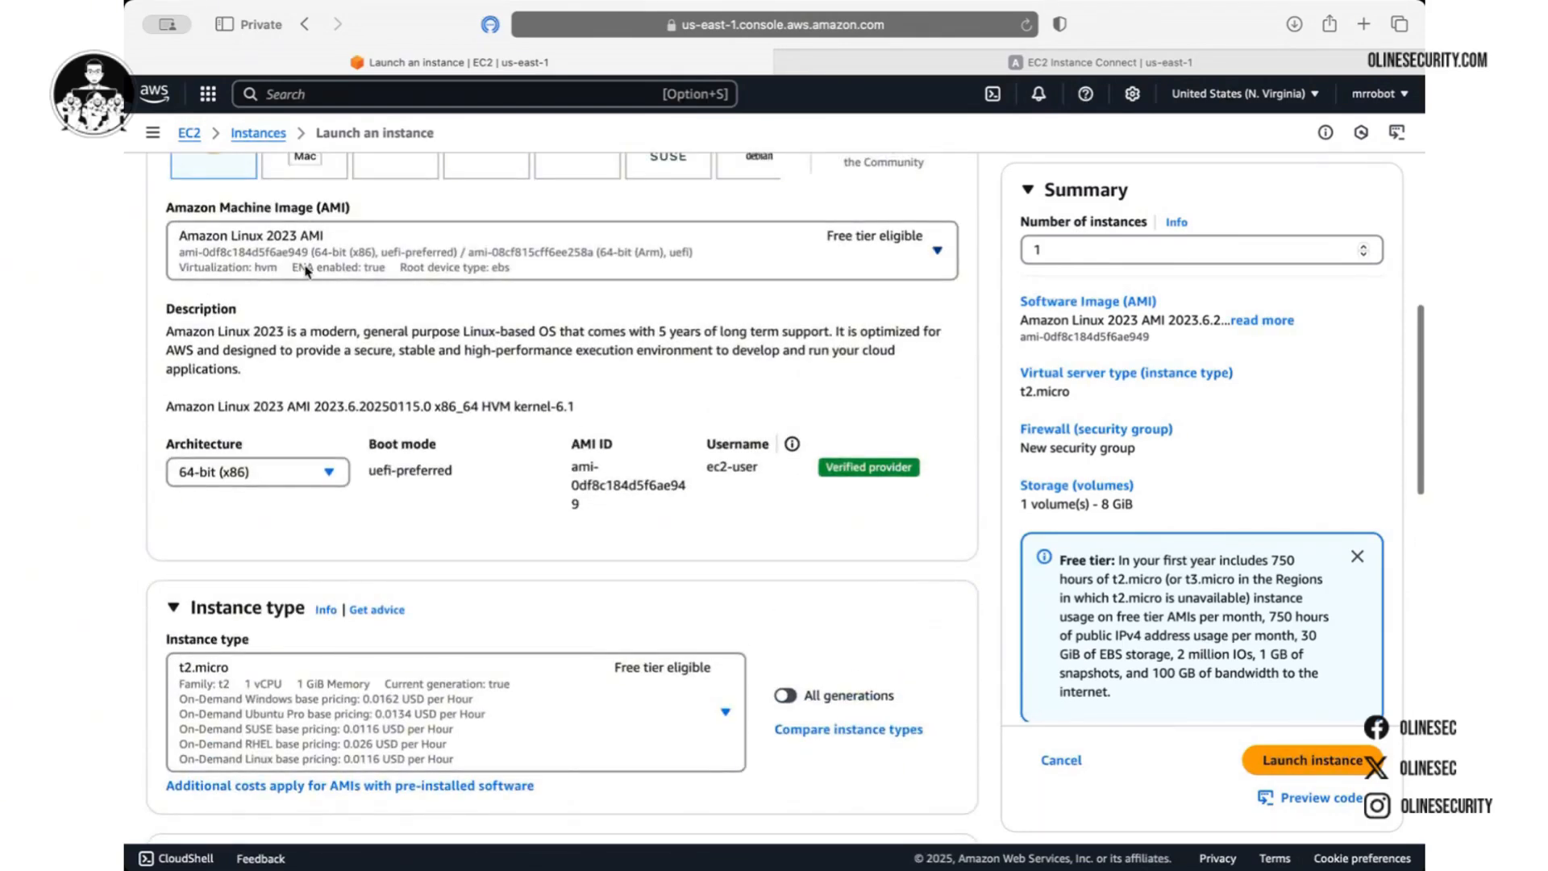
{"action": "scroll", "coordinate": [251, 471], "scroll_direction": "down", "scroll_amount": 9}
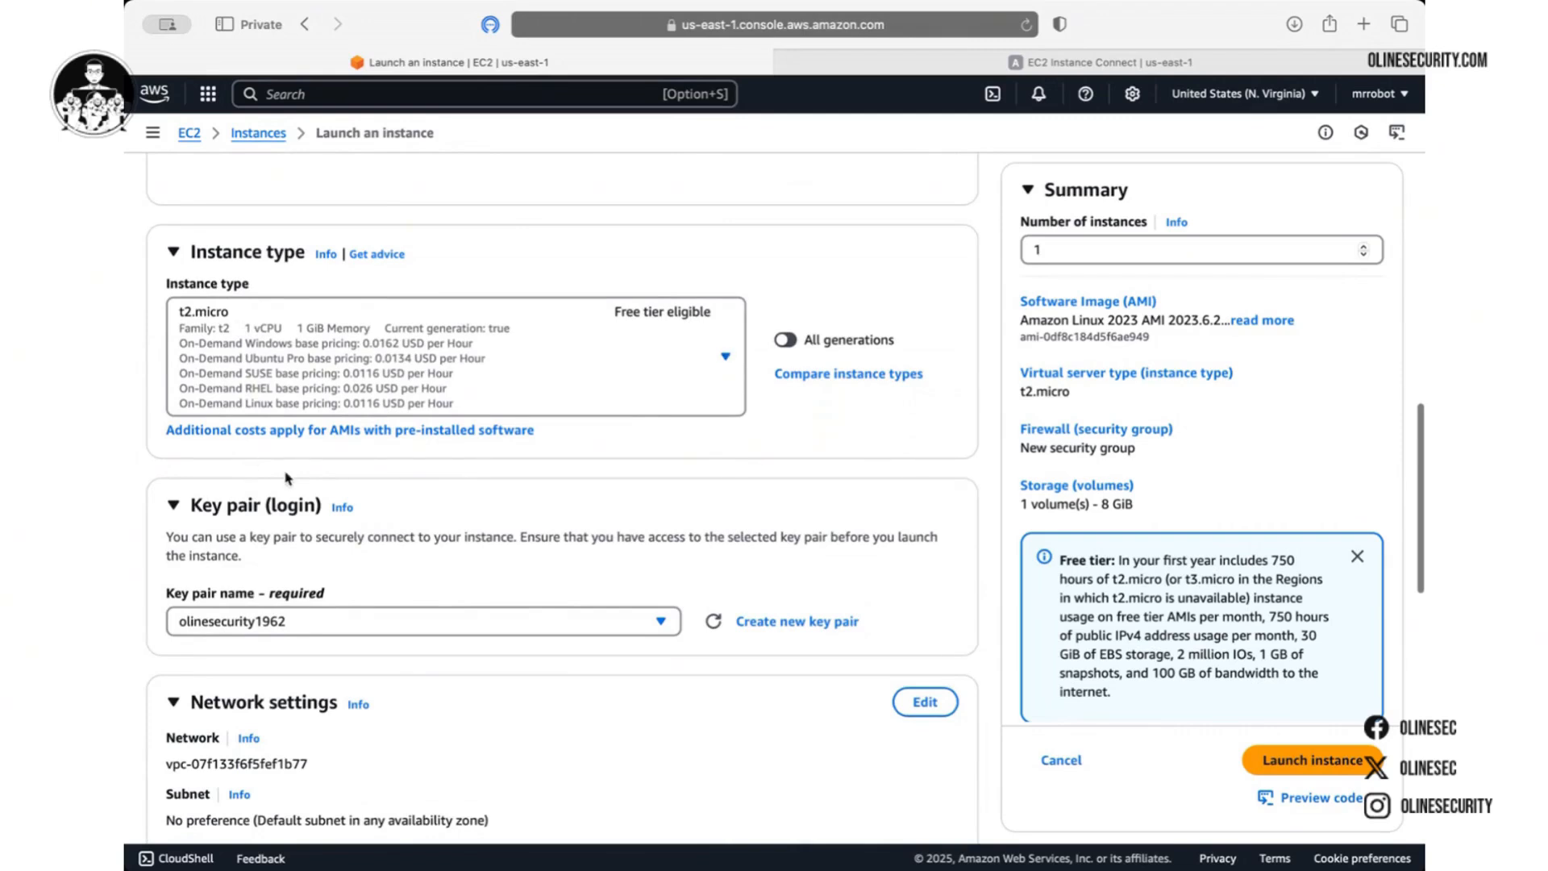
{"action": "scroll", "coordinate": [279, 460], "scroll_direction": "down", "scroll_amount": 5}
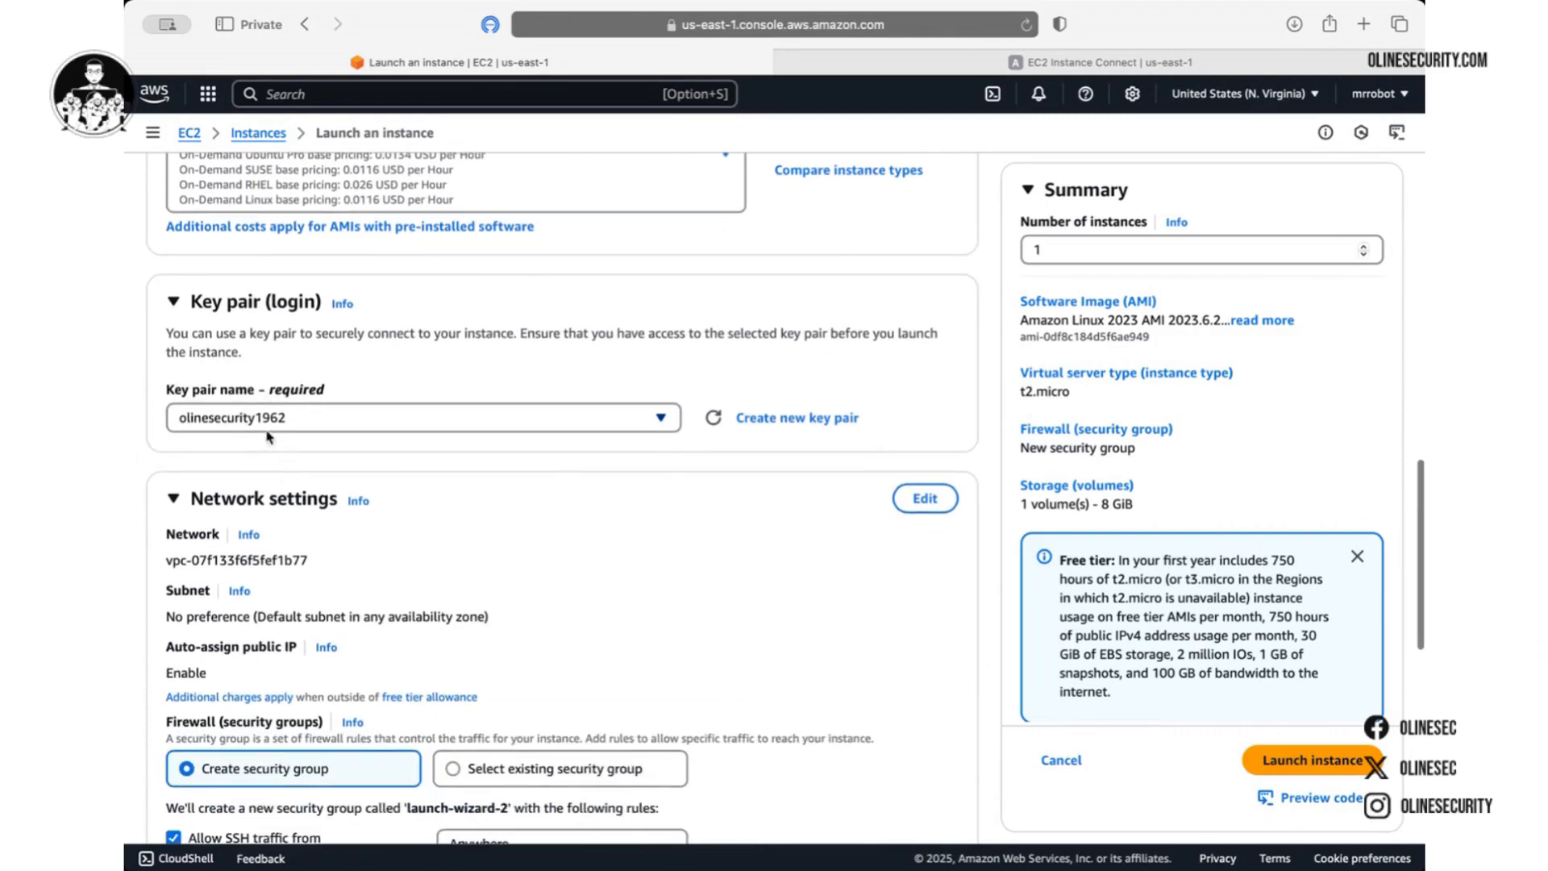
{"action": "scroll", "coordinate": [262, 436], "scroll_direction": "down", "scroll_amount": 7}
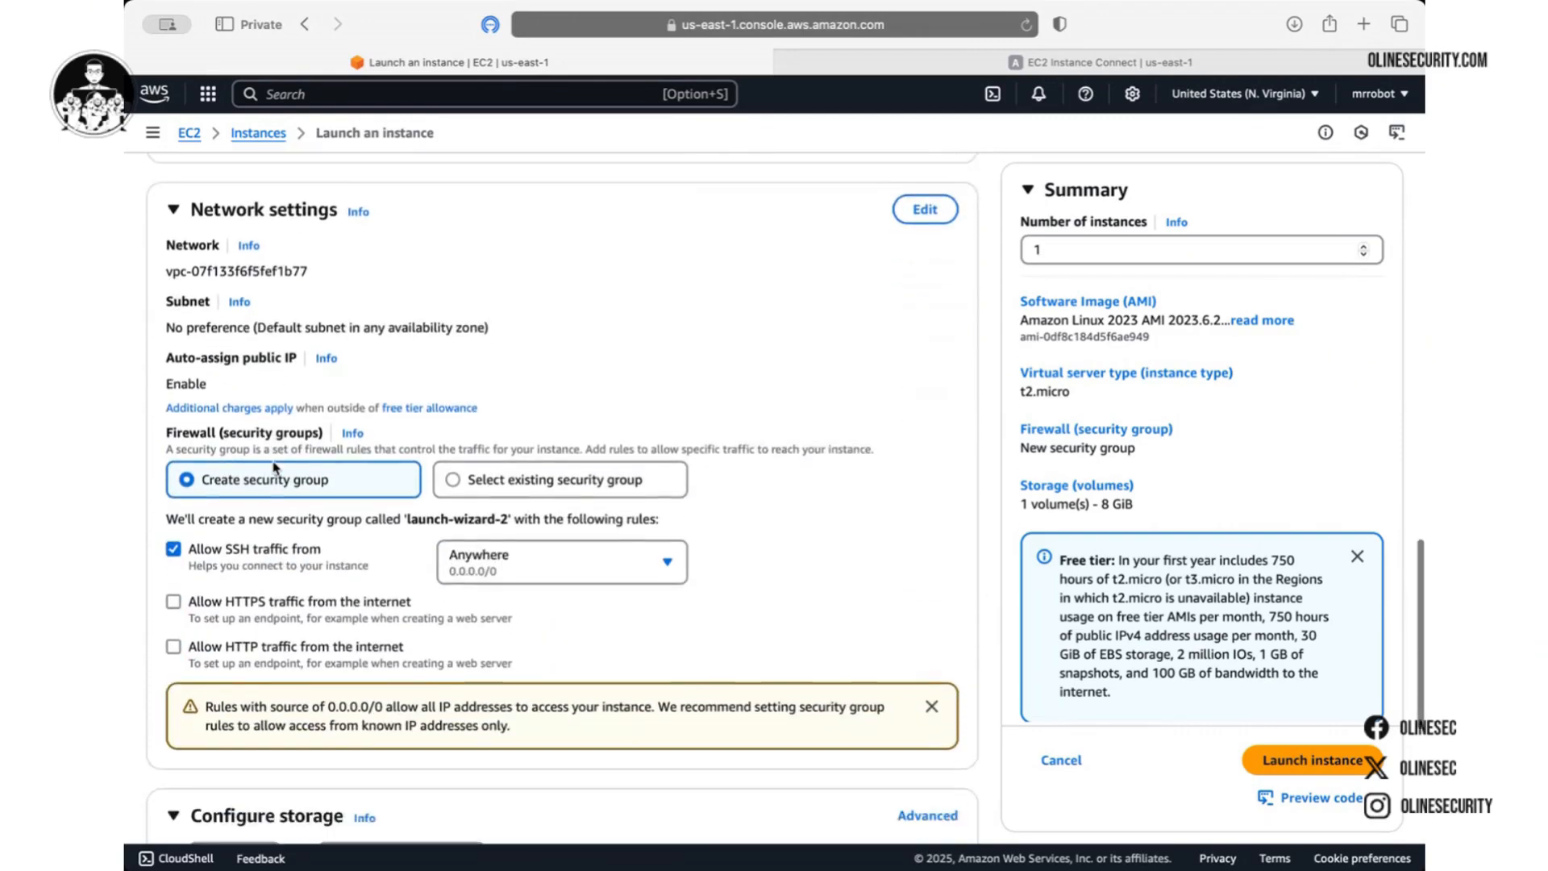
{"action": "scroll", "coordinate": [262, 511], "scroll_direction": "down", "scroll_amount": 10}
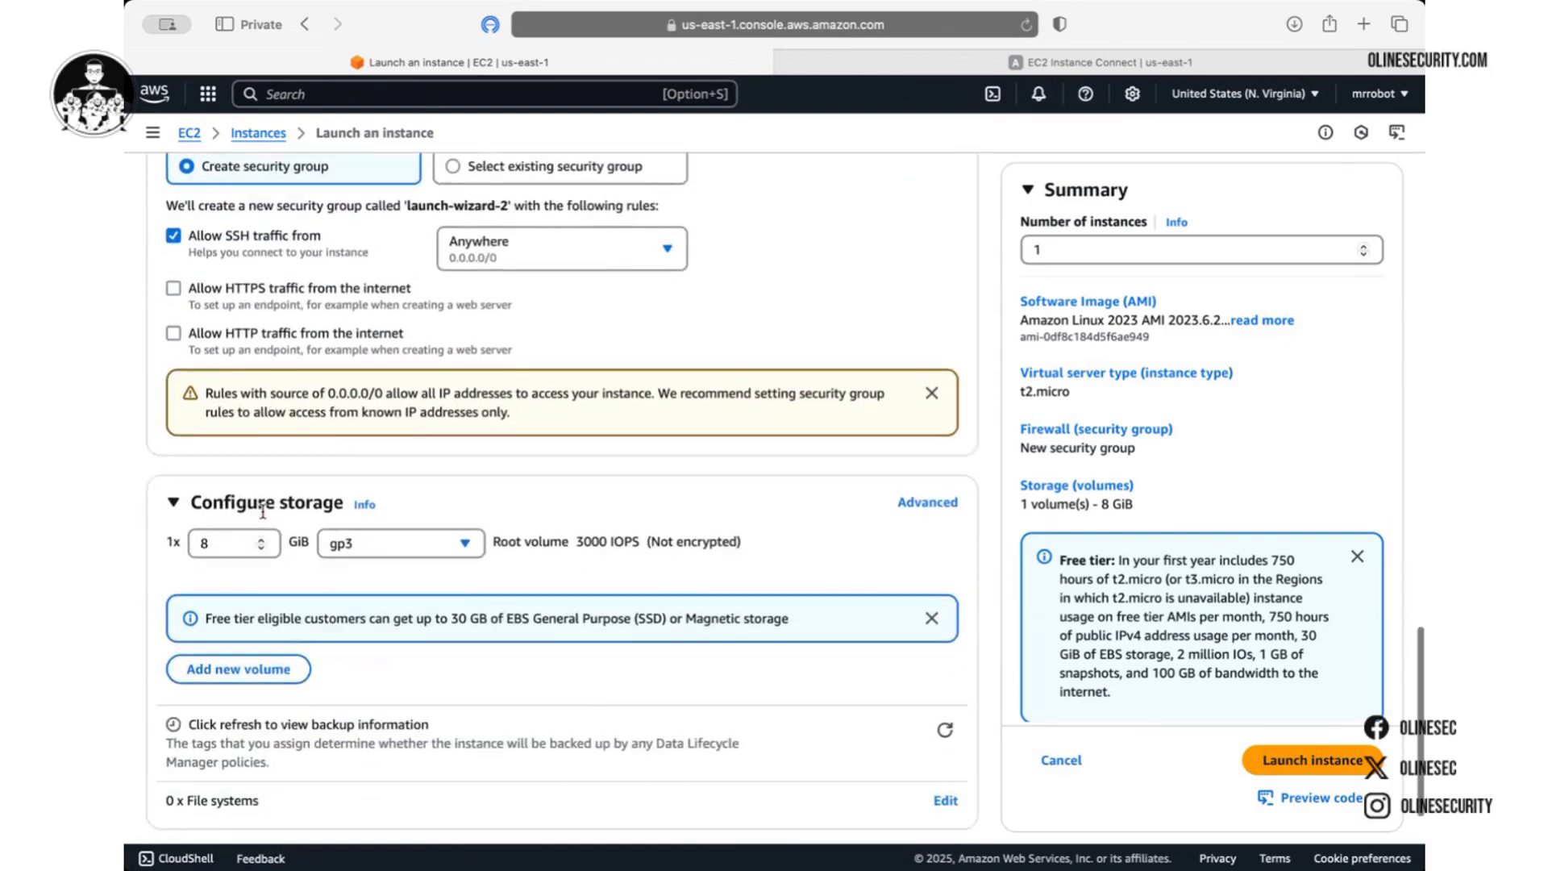